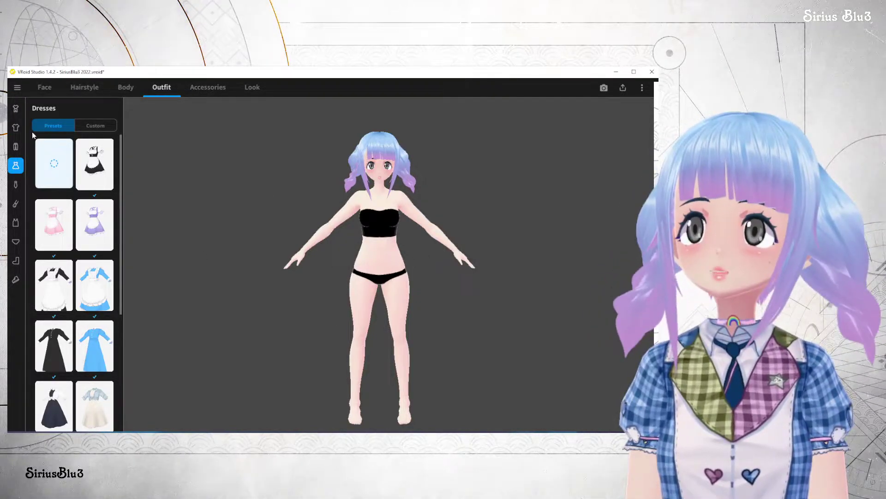
Step: Scroll through the Whole Sets outfit presets
{"action": "left_click", "coordinate": [15, 111]}
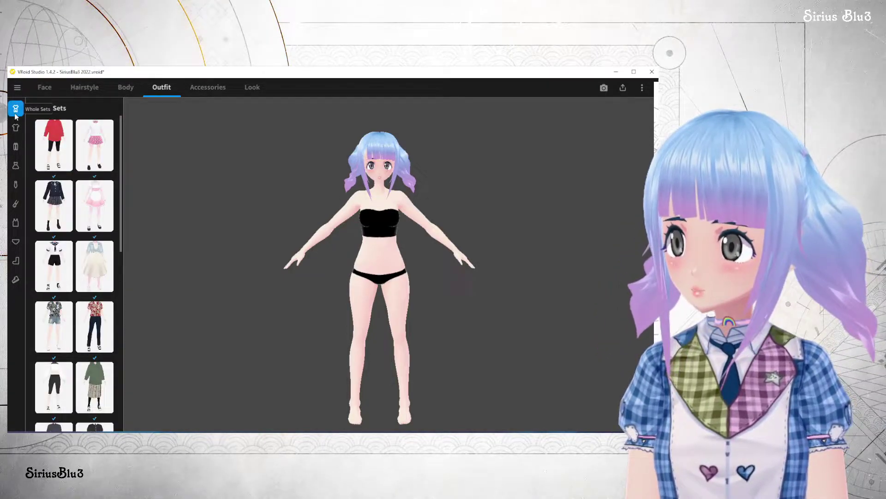
{"action": "scroll", "coordinate": [78, 168], "scroll_direction": "down", "scroll_amount": 2}
{"action": "scroll", "coordinate": [78, 167], "scroll_direction": "down", "scroll_amount": 2}
{"action": "scroll", "coordinate": [85, 194], "scroll_direction": "up", "scroll_amount": 5}
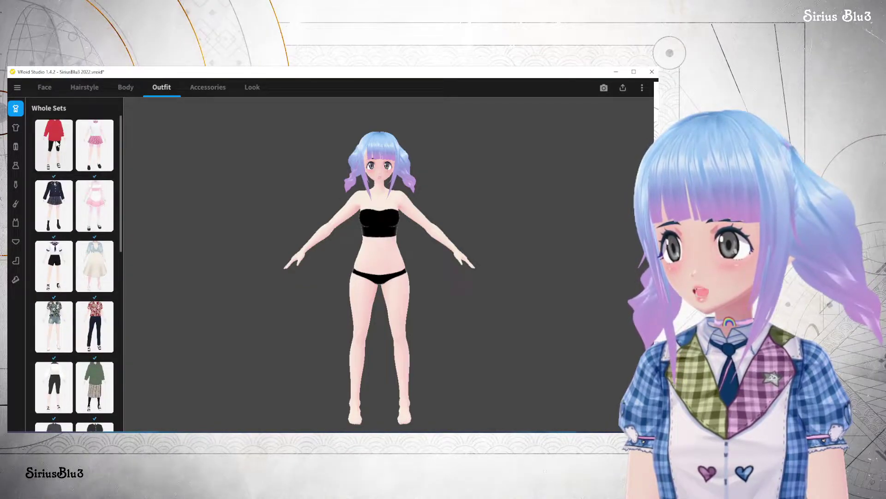
Step: Check the preset and custom Tops, then show the Dresses category's Custom Items
{"action": "left_click", "coordinate": [14, 130]}
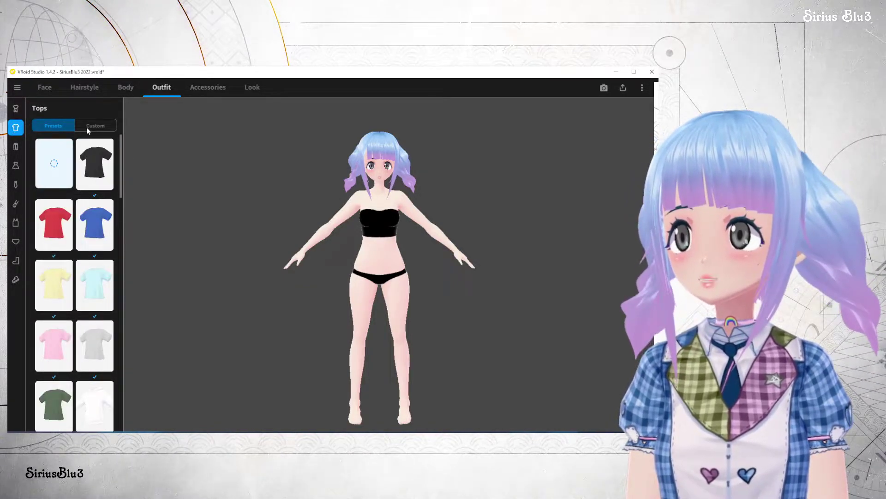
{"action": "left_click", "coordinate": [89, 128]}
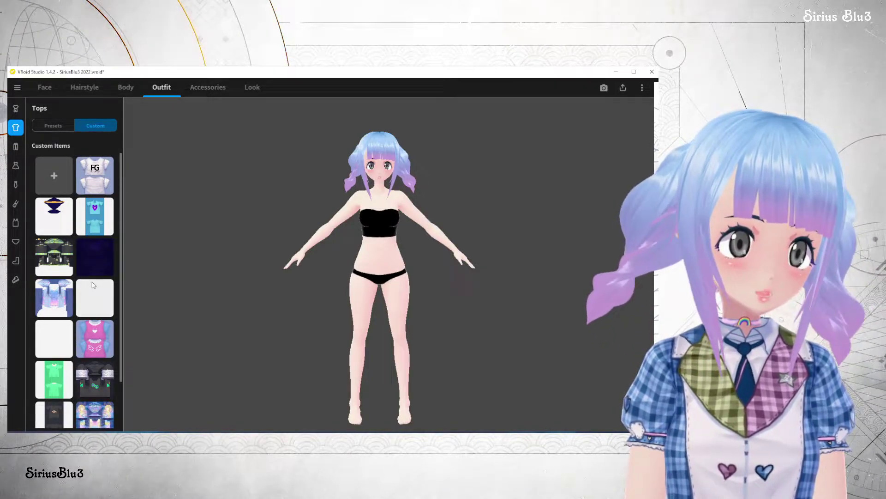
{"action": "left_click", "coordinate": [52, 124]}
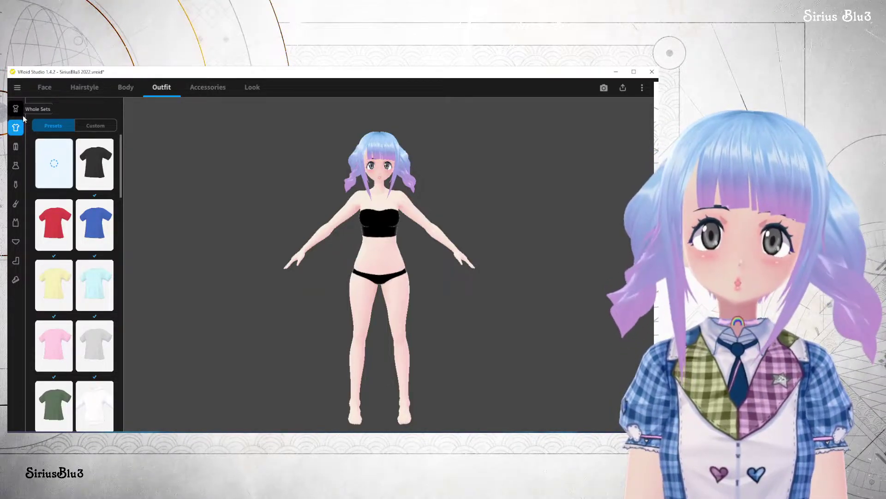
{"action": "left_click", "coordinate": [15, 166]}
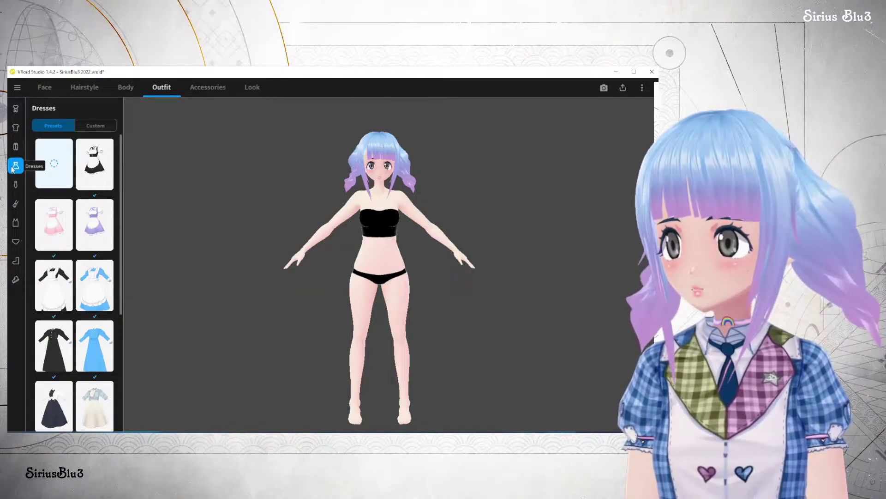
{"action": "left_click", "coordinate": [97, 126]}
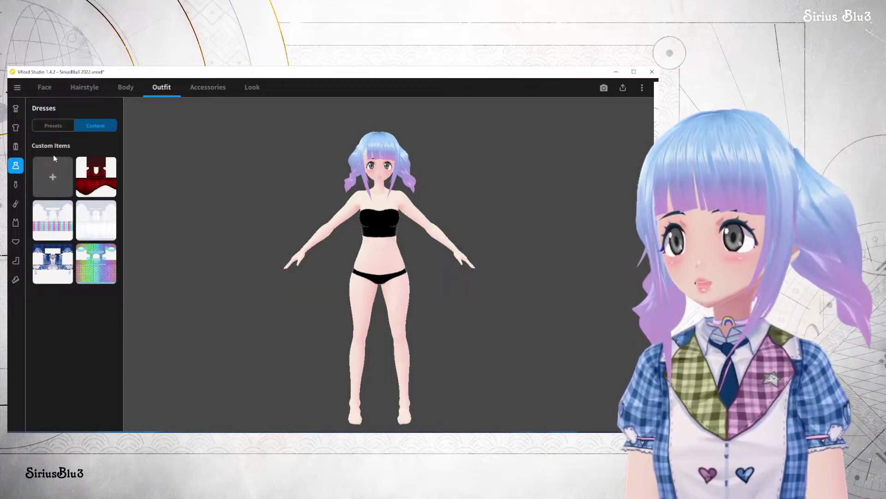
Step: Add a new custom dress built from the Off Shoulder Dress (Straps) template
{"action": "left_click", "coordinate": [51, 180]}
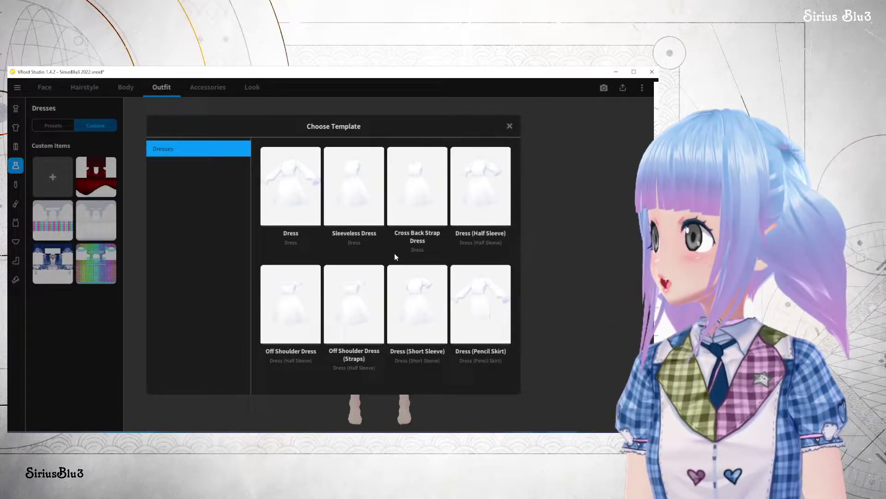
{"action": "left_click", "coordinate": [357, 297]}
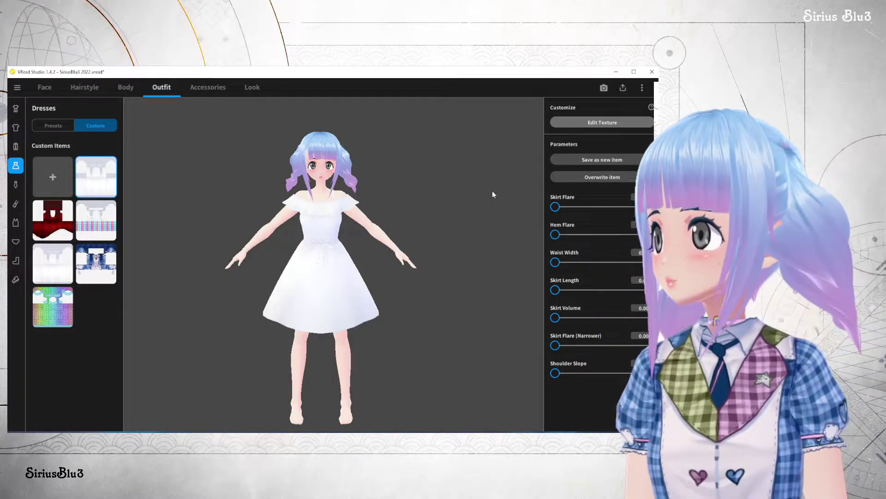
Step: Open Edit Texture on the new dress, glance at the Inner Top layers, and return to the dress layers
{"action": "left_click", "coordinate": [587, 122]}
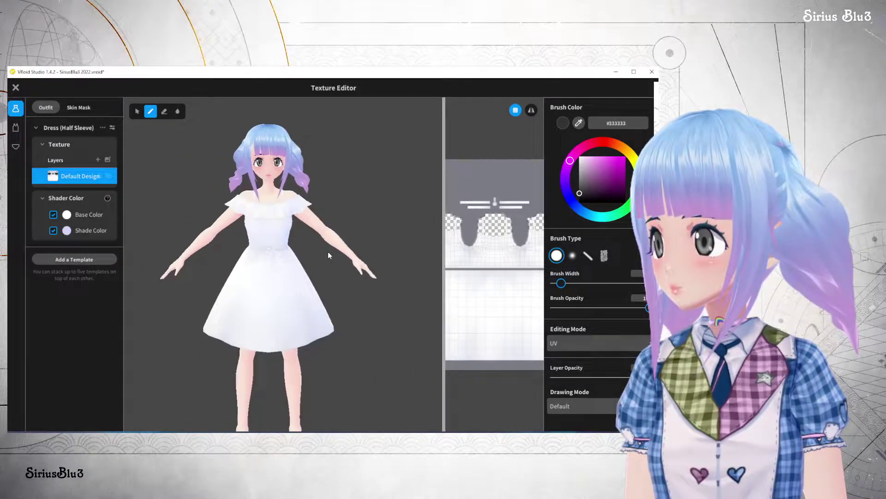
{"action": "middle_click_drag", "start_coordinate": [328, 251], "coordinate": [327, 234]}
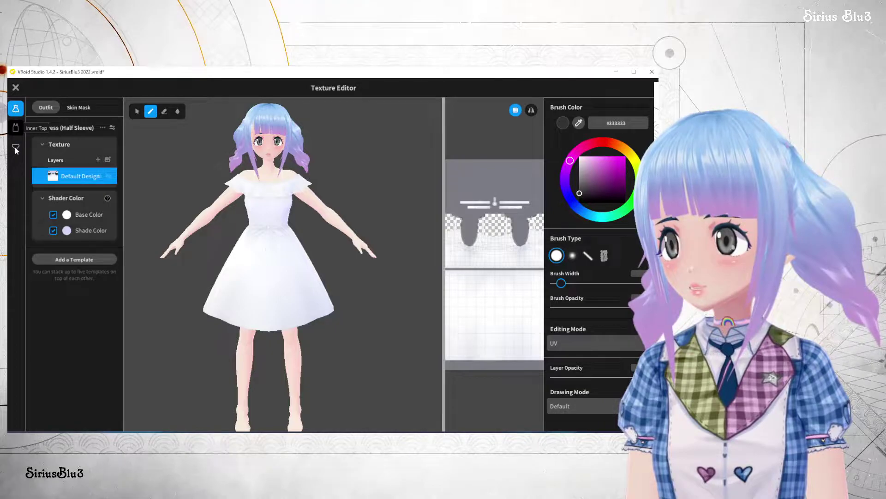
{"action": "left_click", "coordinate": [16, 128]}
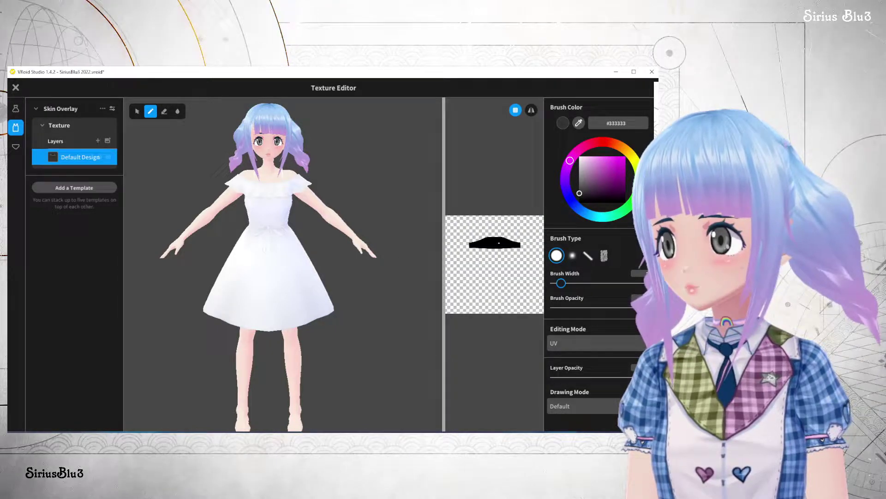
{"action": "left_click", "coordinate": [16, 111]}
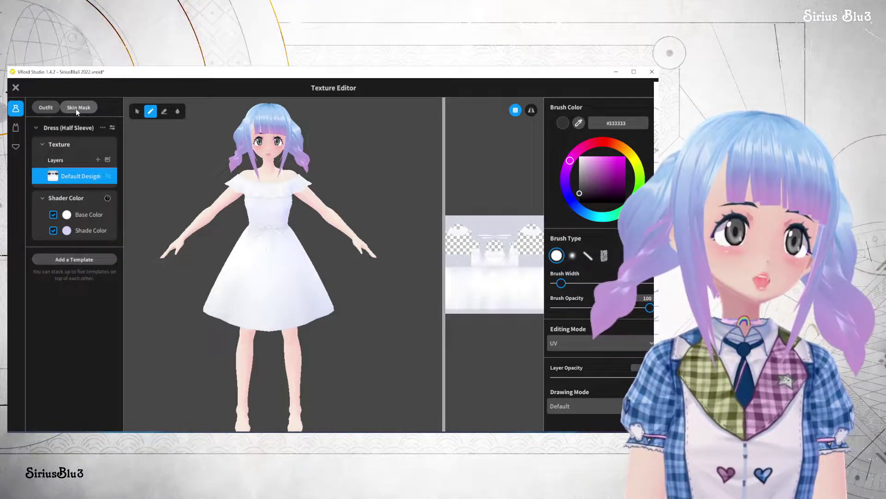
{"action": "left_click", "coordinate": [76, 109]}
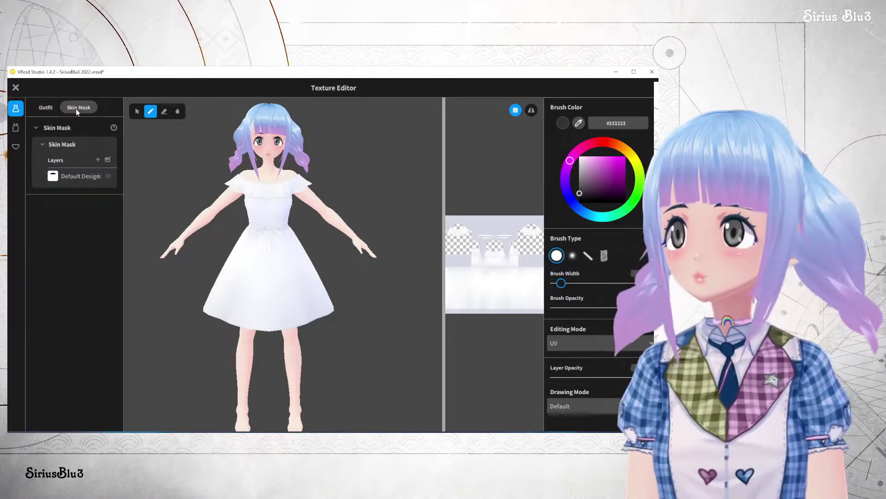
{"action": "left_click", "coordinate": [77, 177]}
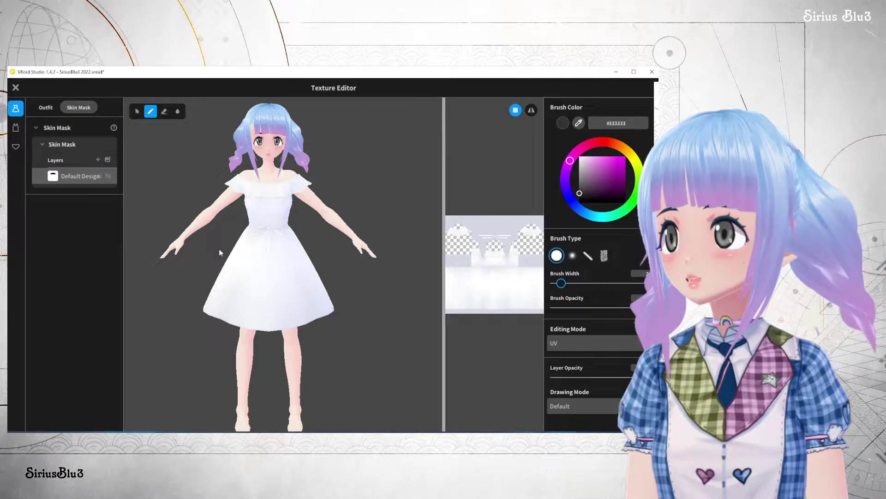
{"action": "left_click_drag", "start_coordinate": [442, 254], "coordinate": [342, 250]}
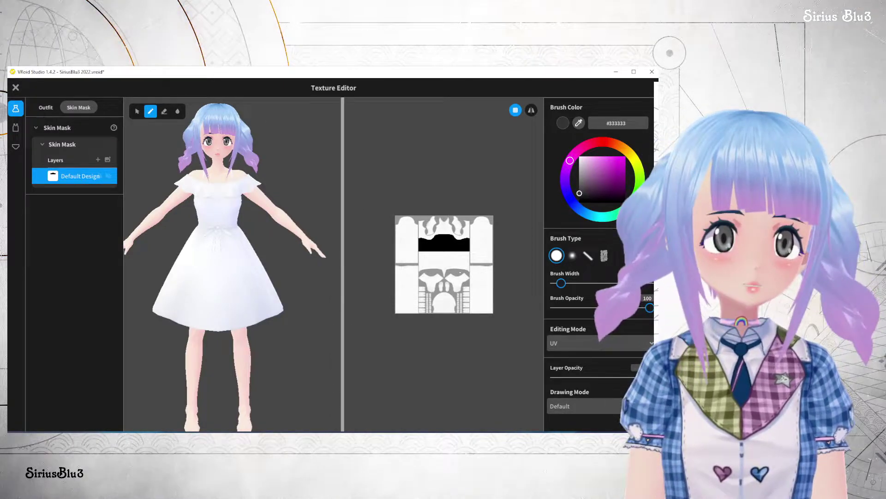
{"action": "left_click_drag", "start_coordinate": [342, 176], "coordinate": [441, 177]}
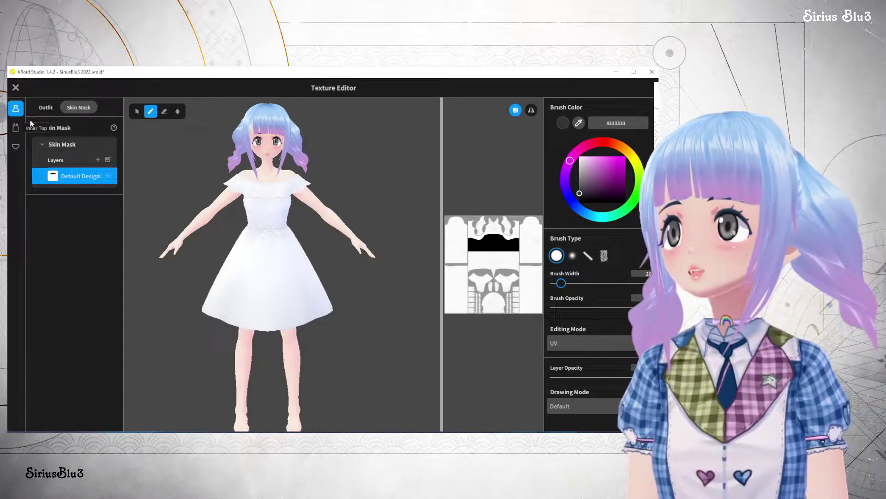
{"action": "left_click", "coordinate": [40, 107]}
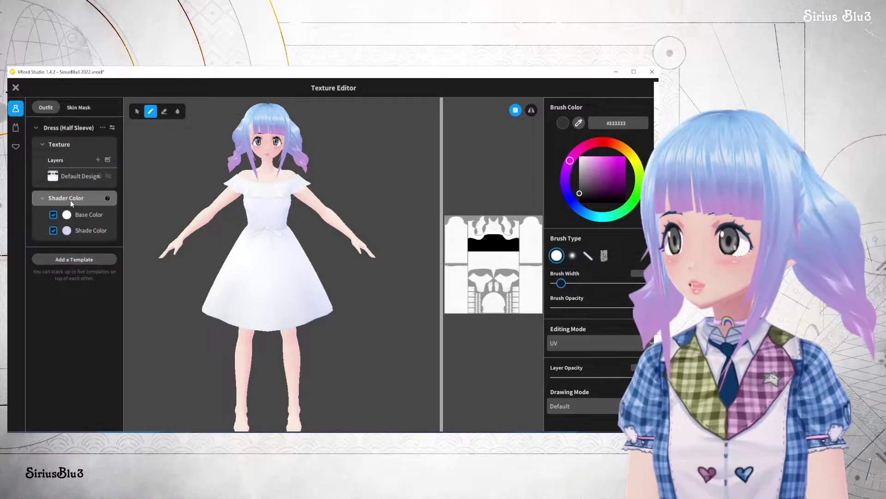
{"action": "left_click", "coordinate": [64, 174]}
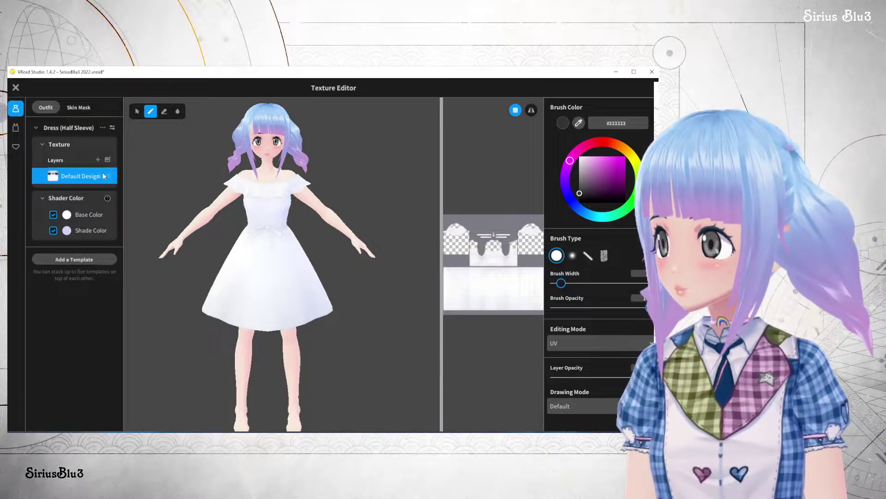
Step: Select the Eraser with symmetry on and a much wider brush
{"action": "left_click", "coordinate": [163, 111]}
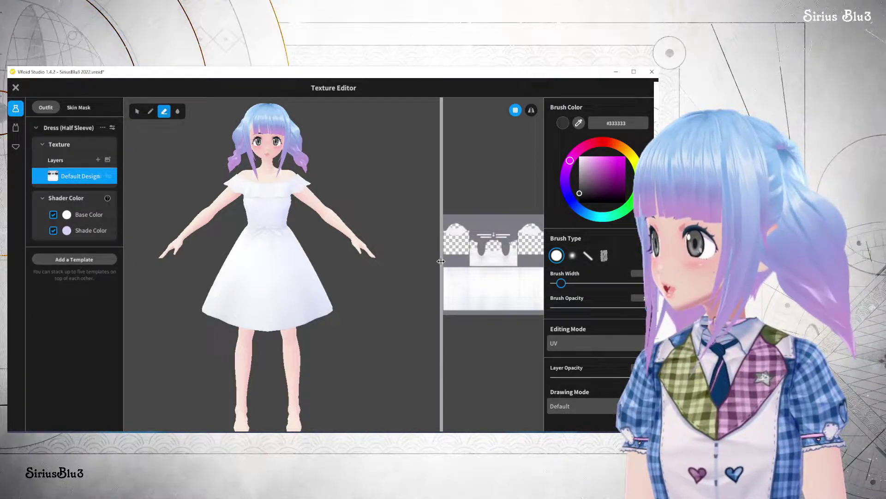
{"action": "left_click_drag", "start_coordinate": [441, 262], "coordinate": [322, 261]}
{"action": "left_click", "coordinate": [531, 110]}
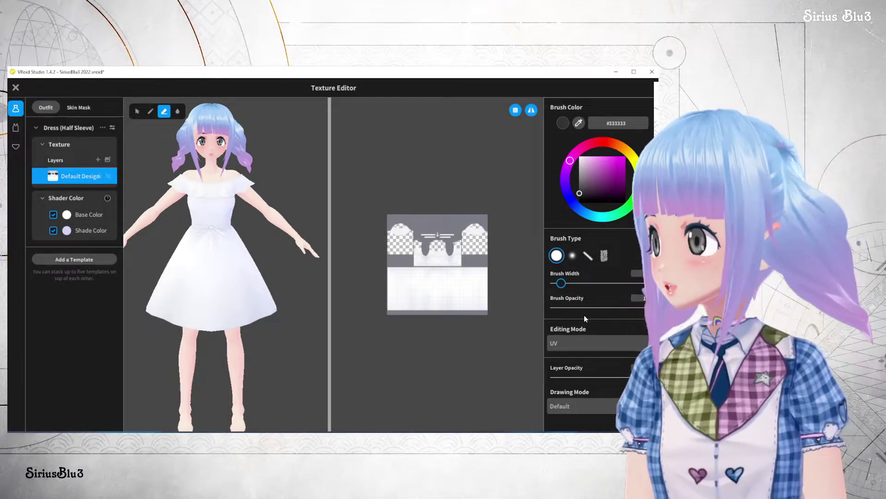
{"action": "left_click", "coordinate": [603, 283]}
{"action": "scroll", "coordinate": [368, 300], "scroll_direction": "up", "scroll_amount": 2}
Step: Erase the skirt bands and floating hem piece so the dress ends at the hips
{"action": "mouse_move", "coordinate": [361, 303]}
{"action": "left_mouse_down"}
{"action": "mouse_move", "coordinate": [515, 308]}
{"action": "mouse_move", "coordinate": [389, 319]}
{"action": "mouse_move", "coordinate": [516, 329]}
{"action": "mouse_move", "coordinate": [405, 313]}
{"action": "mouse_move", "coordinate": [370, 320]}
{"action": "left_mouse_up"}
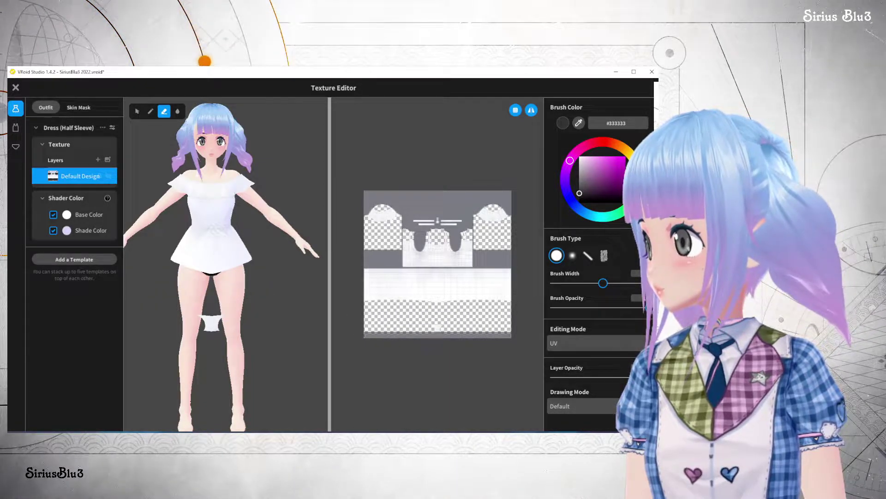
{"action": "left_click_drag", "start_coordinate": [427, 319], "coordinate": [534, 327]}
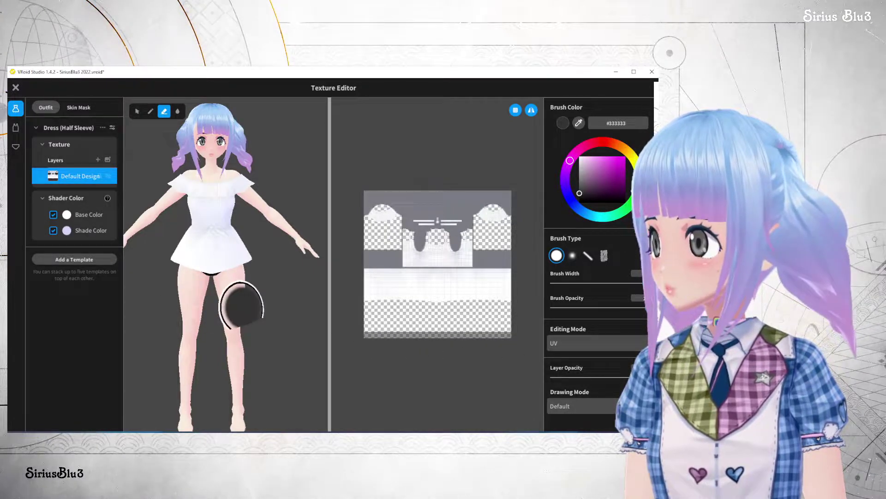
{"action": "scroll", "coordinate": [273, 297], "scroll_direction": "up", "scroll_amount": 2}
{"action": "scroll", "coordinate": [277, 300], "scroll_direction": "down", "scroll_amount": 2}
{"action": "left_click_drag", "start_coordinate": [352, 305], "coordinate": [535, 304]}
{"action": "scroll", "coordinate": [254, 346], "scroll_direction": "down", "scroll_amount": 2}
{"action": "mouse_move", "coordinate": [263, 335]}
{"action": "right_mouse_down"}
{"action": "mouse_move", "coordinate": [168, 333]}
{"action": "mouse_move", "coordinate": [270, 343]}
{"action": "right_mouse_up"}
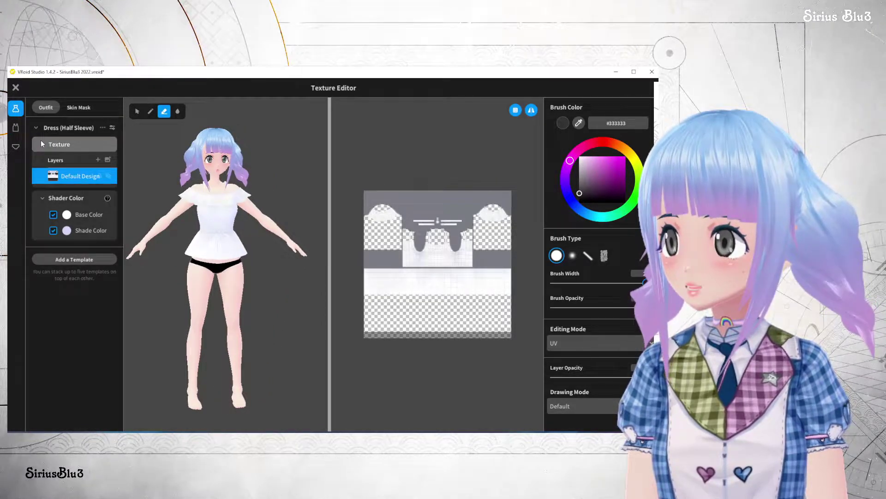
Step: Add white shorts from the Bottoms templates
{"action": "left_click", "coordinate": [36, 127]}
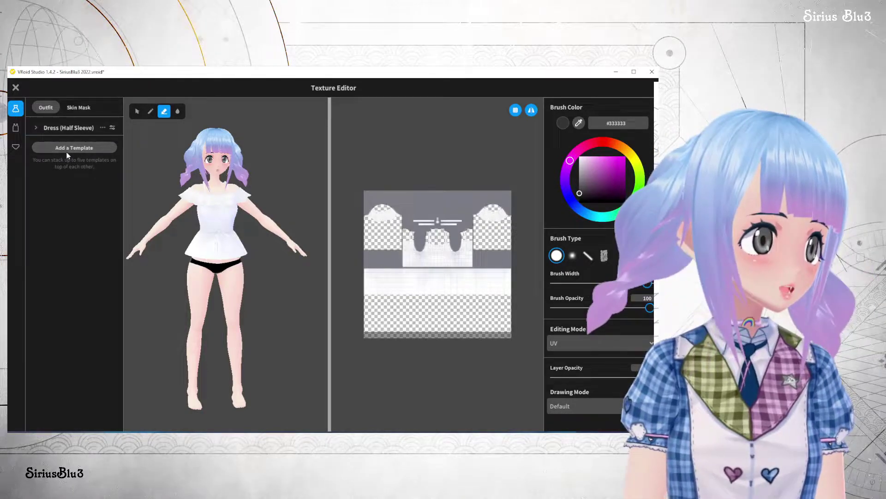
{"action": "left_click", "coordinate": [75, 148]}
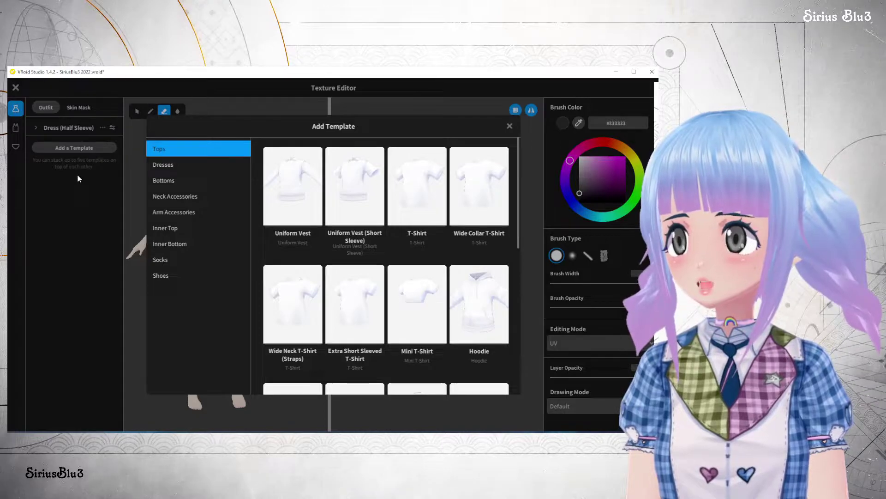
{"action": "left_click", "coordinate": [165, 278]}
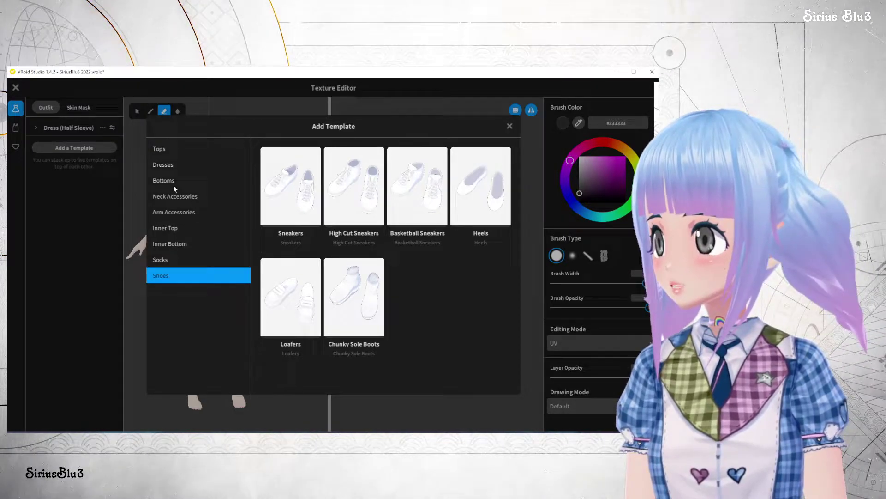
{"action": "left_click", "coordinate": [162, 148]}
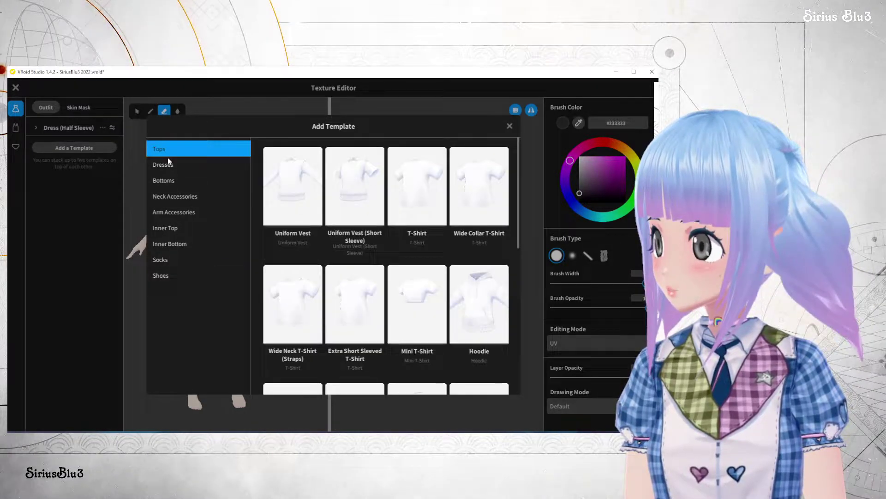
{"action": "left_click", "coordinate": [178, 182]}
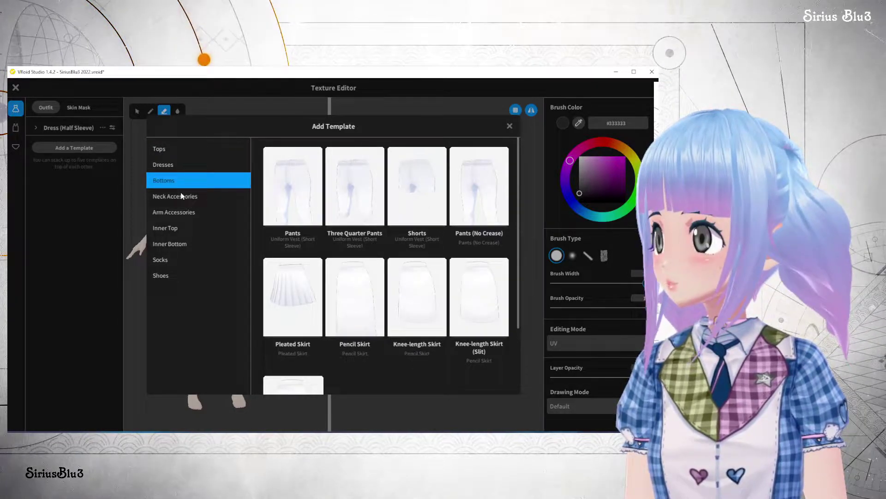
{"action": "left_click", "coordinate": [417, 183]}
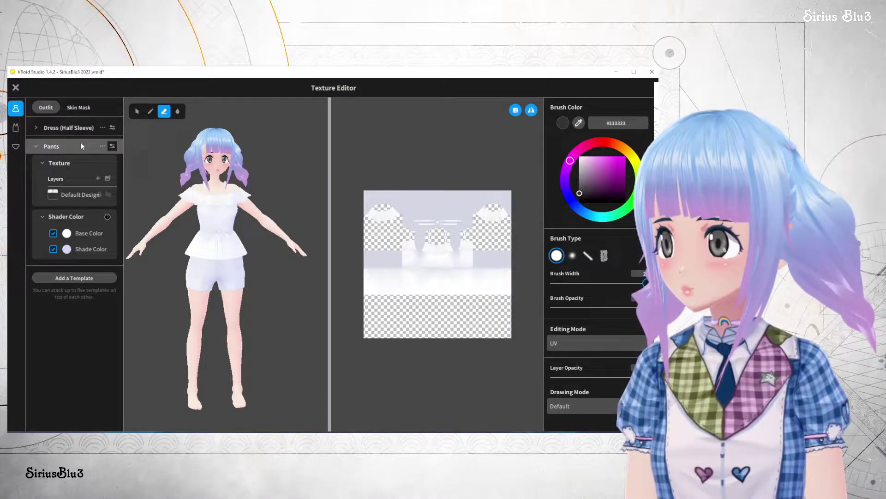
Step: Delete the shorts through their '...' menu and reopen the template list
{"action": "left_click", "coordinate": [102, 145]}
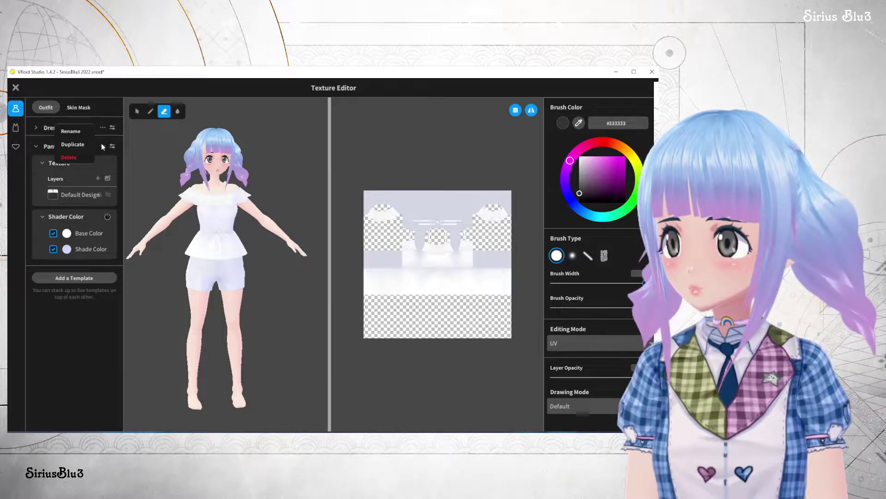
{"action": "left_click", "coordinate": [74, 156]}
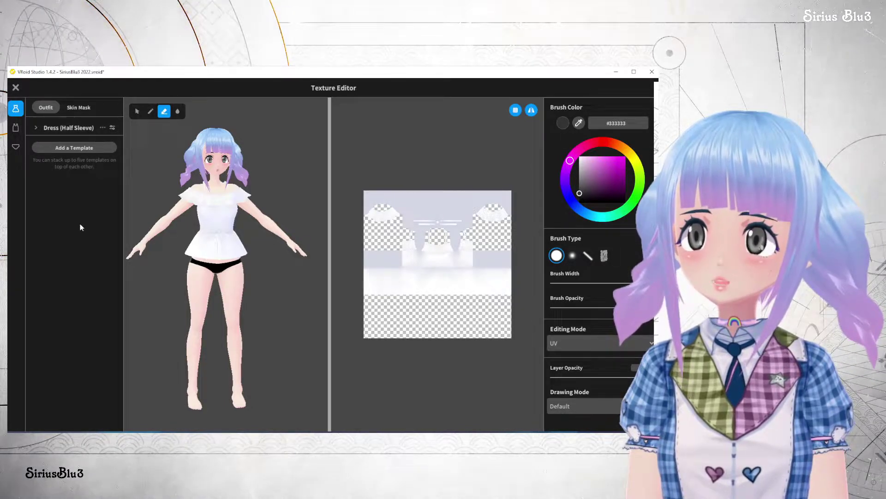
{"action": "left_click", "coordinate": [47, 148]}
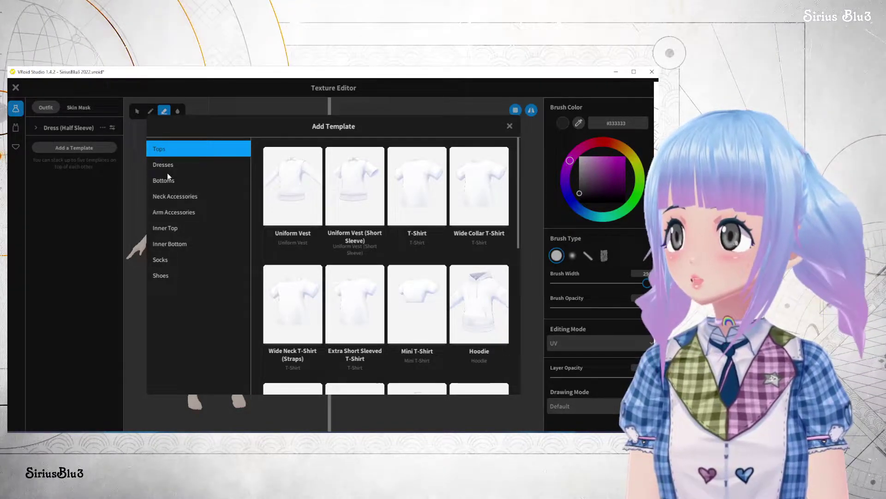
Step: Add the Bottoms Pencil Skirt, check it from behind, and show the Dress (Half Sleeve) parameters
{"action": "left_click", "coordinate": [168, 180]}
{"action": "scroll", "coordinate": [377, 286], "scroll_direction": "down", "scroll_amount": 1}
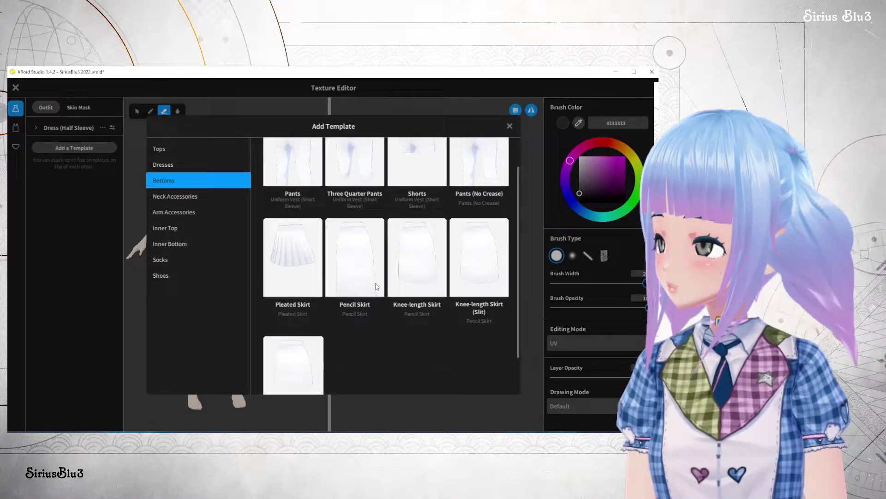
{"action": "left_click", "coordinate": [377, 287]}
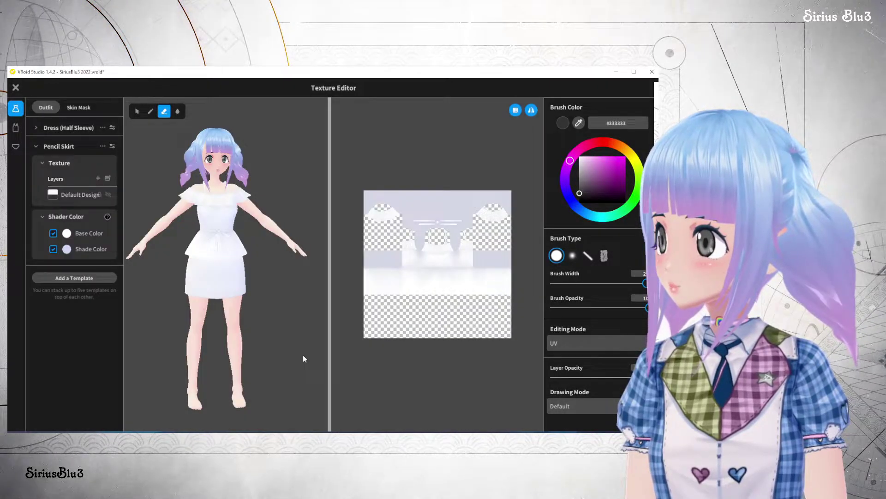
{"action": "mouse_move", "coordinate": [260, 263]}
{"action": "right_mouse_down"}
{"action": "mouse_move", "coordinate": [240, 278]}
{"action": "mouse_move", "coordinate": [194, 260]}
{"action": "mouse_move", "coordinate": [158, 264]}
{"action": "mouse_move", "coordinate": [248, 270]}
{"action": "right_mouse_up"}
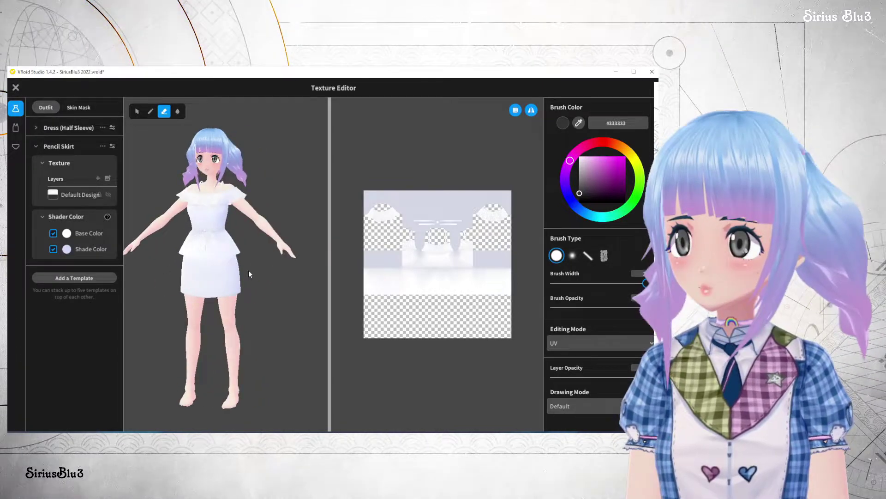
{"action": "scroll", "coordinate": [277, 302], "scroll_direction": "up", "scroll_amount": 2}
{"action": "right_click_drag", "start_coordinate": [277, 298], "coordinate": [270, 296]}
{"action": "scroll", "coordinate": [271, 296], "scroll_direction": "down", "scroll_amount": 1}
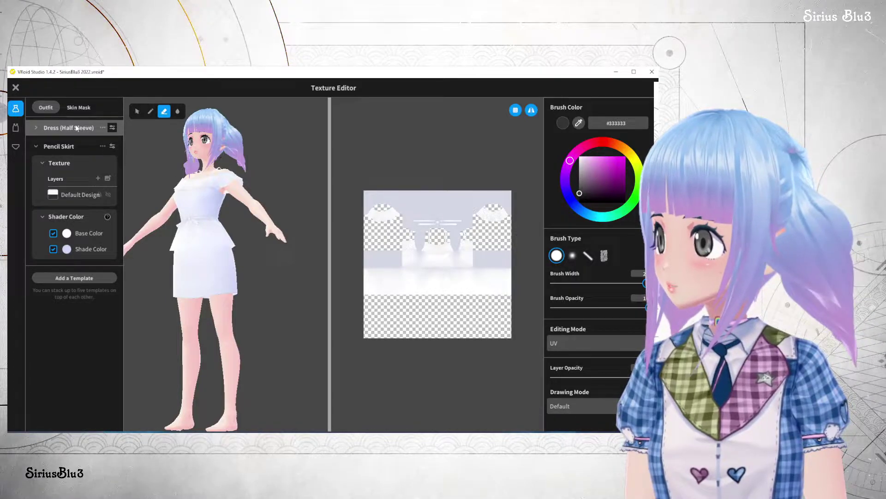
{"action": "left_click", "coordinate": [113, 128]}
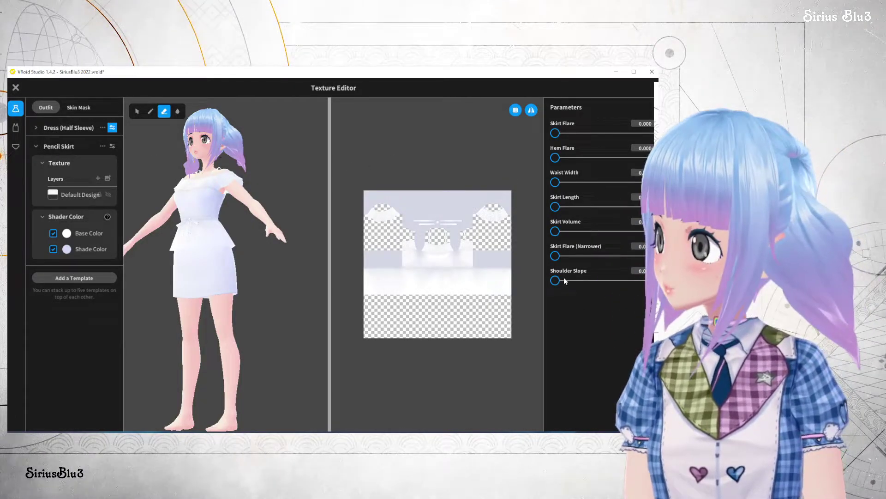
Step: Set the dress's Skirt Volume to 33.750
{"action": "left_click_drag", "start_coordinate": [555, 231], "coordinate": [641, 231]}
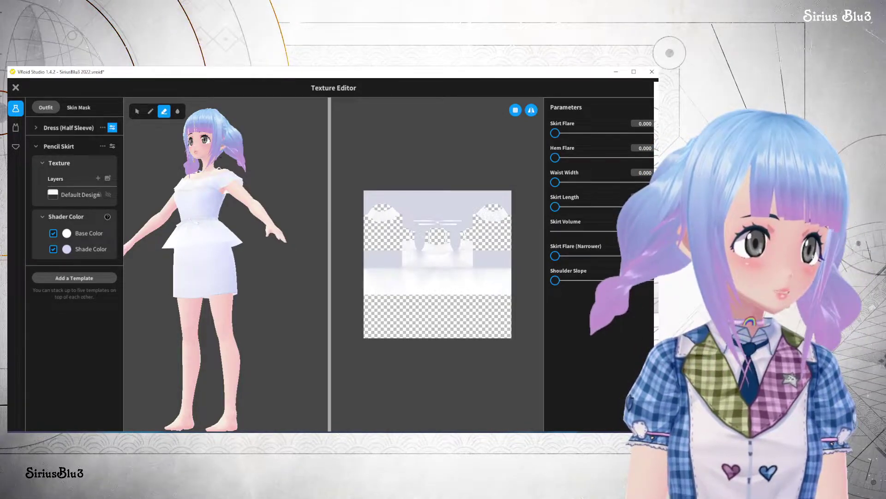
{"action": "right_click_drag", "start_coordinate": [231, 268], "coordinate": [270, 268]}
{"action": "left_click", "coordinate": [605, 232]}
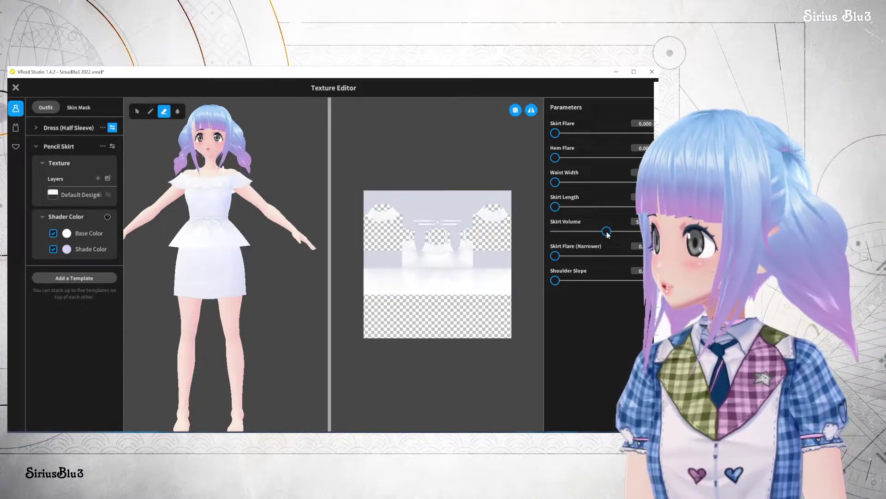
{"action": "left_click", "coordinate": [588, 231]}
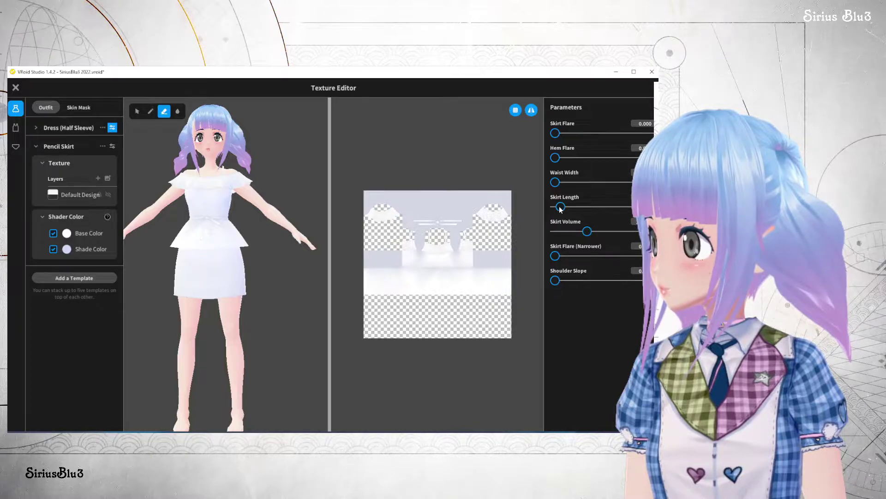
{"action": "scroll", "coordinate": [619, 207], "scroll_direction": "up", "scroll_amount": 1}
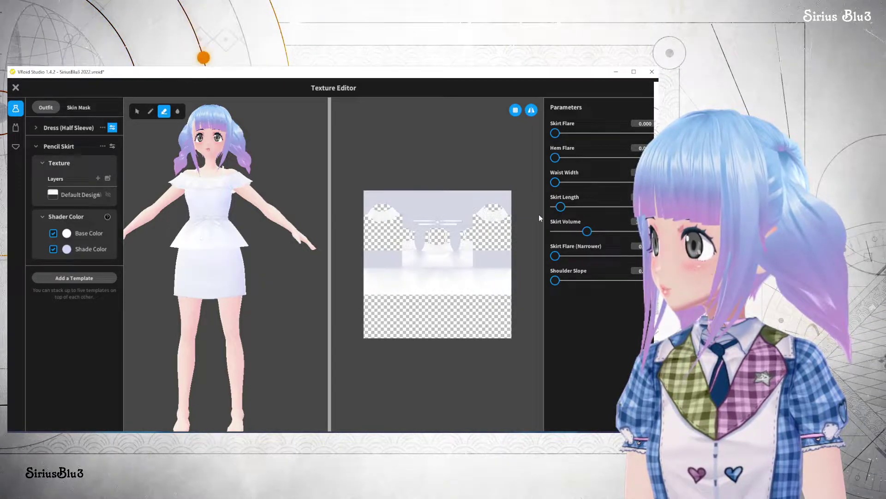
Step: Keep Skirt Length at 0 and collapse the Pencil Skirt item's details
{"action": "left_click", "coordinate": [576, 208]}
{"action": "left_click", "coordinate": [553, 207]}
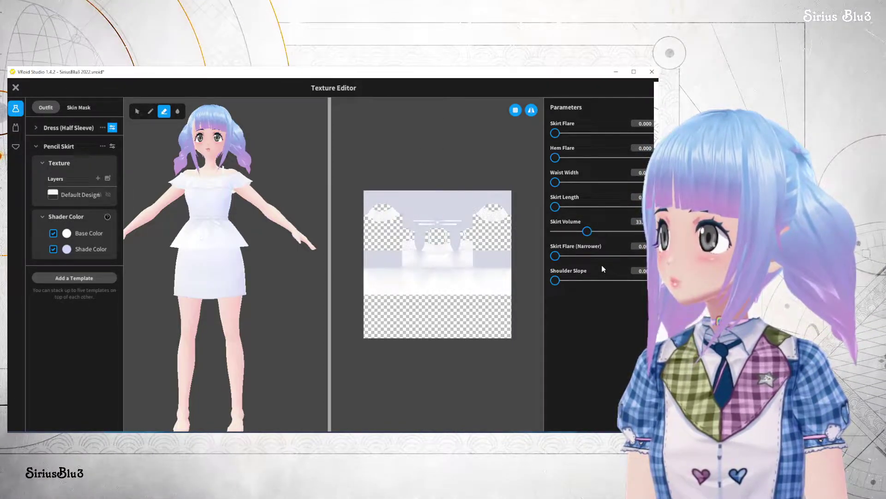
{"action": "right_click_drag", "start_coordinate": [238, 231], "coordinate": [289, 276]}
{"action": "scroll", "coordinate": [283, 277], "scroll_direction": "down", "scroll_amount": 3}
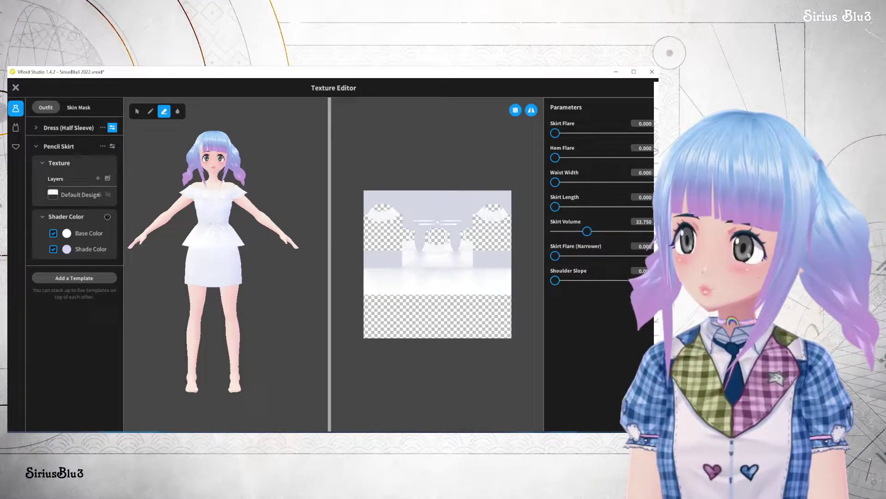
{"action": "left_click", "coordinate": [35, 146]}
Step: Add Heels from the Shoes templates and collapse the Heels item
{"action": "left_click", "coordinate": [58, 168]}
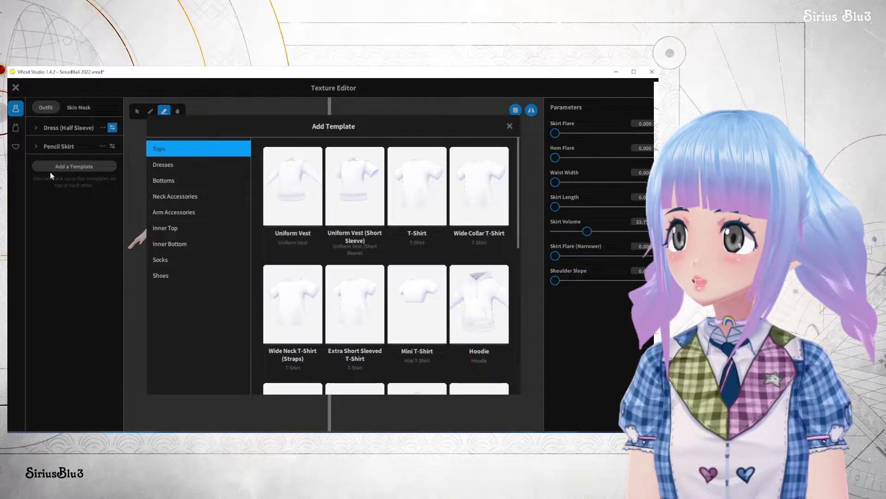
{"action": "left_click", "coordinate": [162, 276]}
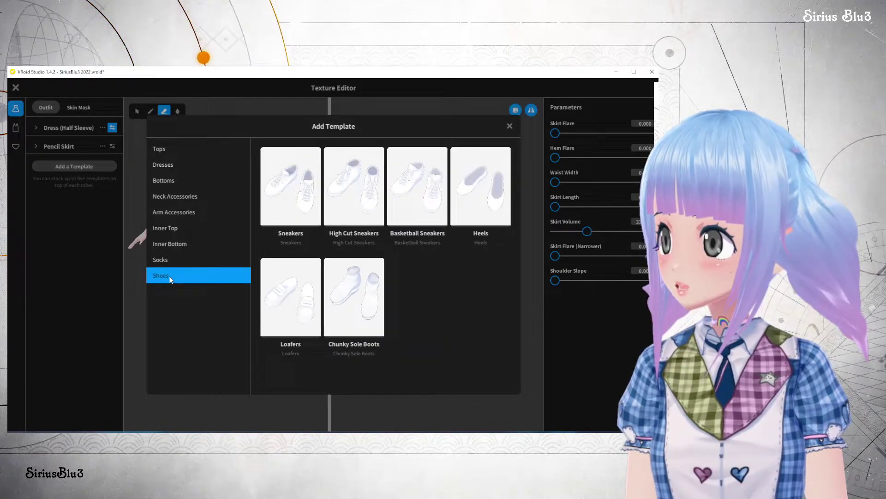
{"action": "left_click", "coordinate": [476, 187]}
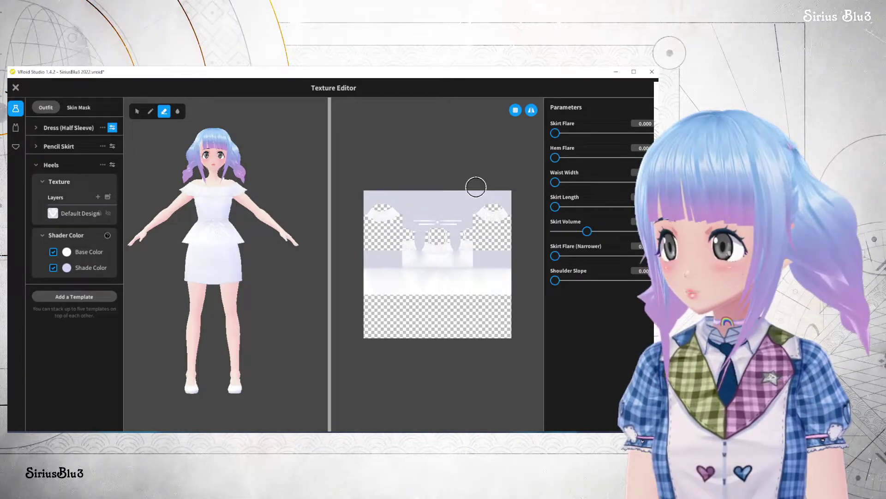
{"action": "left_click", "coordinate": [51, 165]}
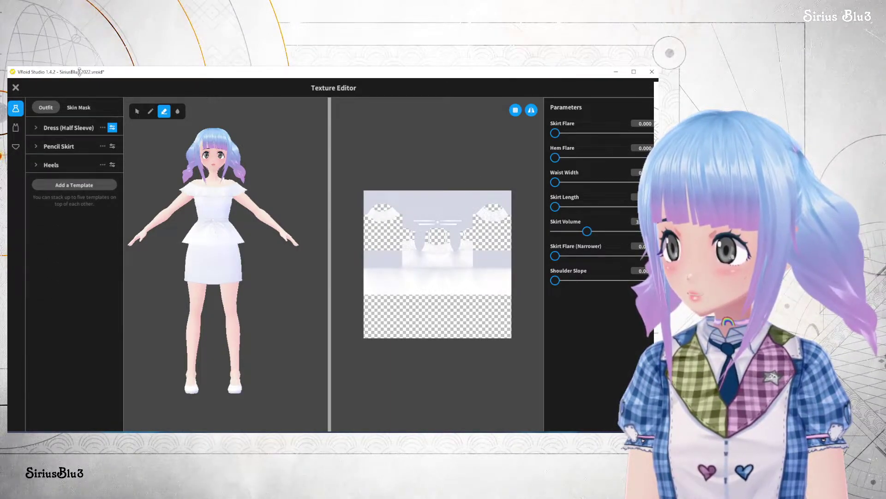
{"action": "mouse_move", "coordinate": [275, 328]}
{"action": "right_mouse_down"}
{"action": "mouse_move", "coordinate": [247, 327]}
{"action": "mouse_move", "coordinate": [282, 329]}
{"action": "mouse_move", "coordinate": [273, 329]}
{"action": "right_mouse_up"}
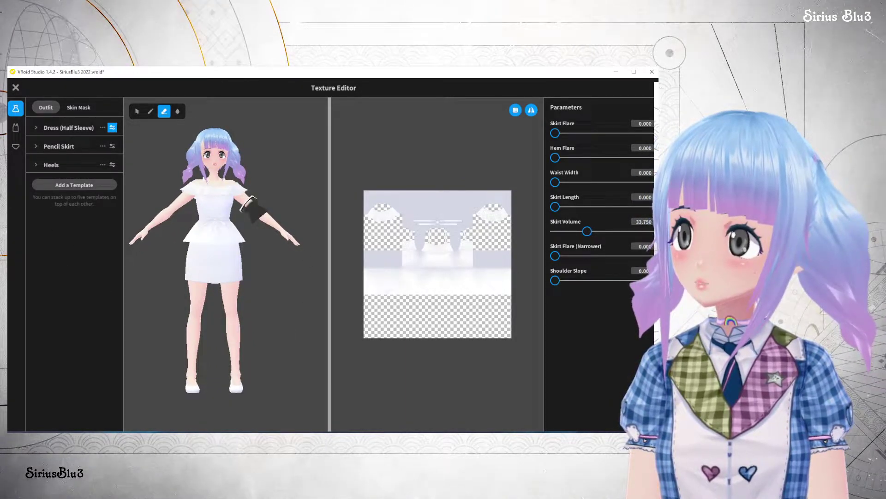
Step: Add the Skin Overlay template from Arm Accessories and collapse its Texture section
{"action": "left_click", "coordinate": [40, 185]}
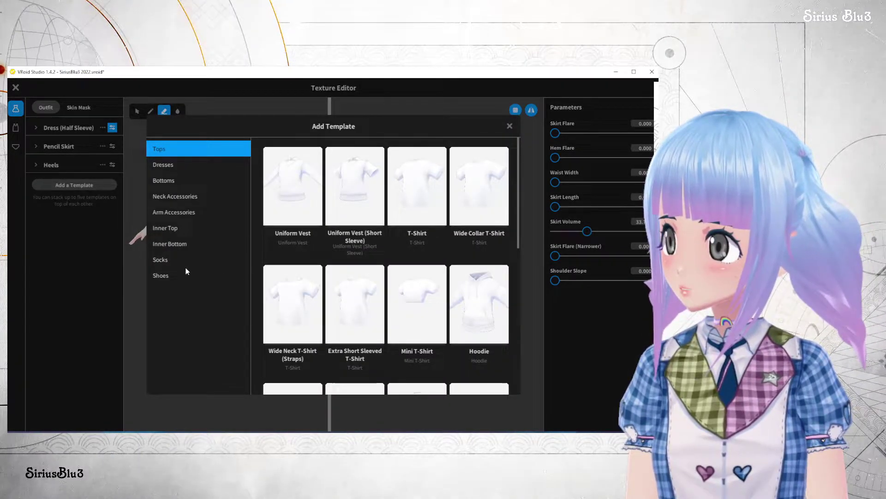
{"action": "left_click", "coordinate": [168, 211]}
{"action": "left_click", "coordinate": [301, 195]}
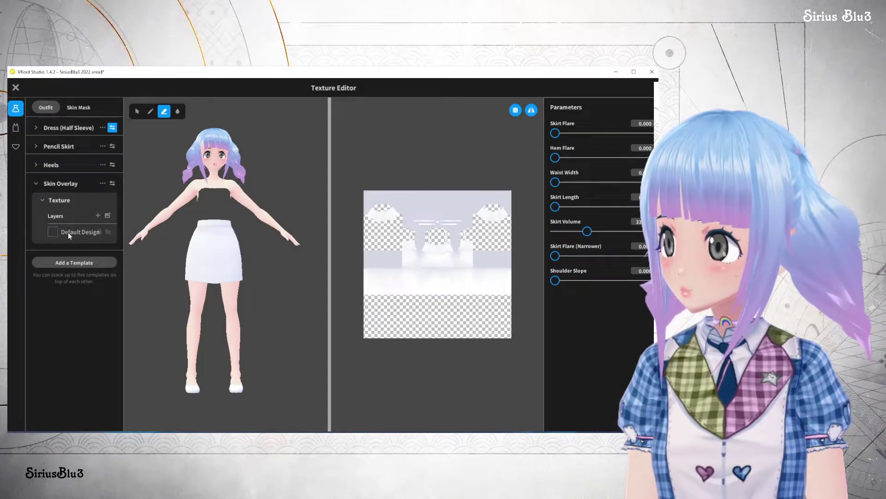
{"action": "left_click", "coordinate": [59, 202]}
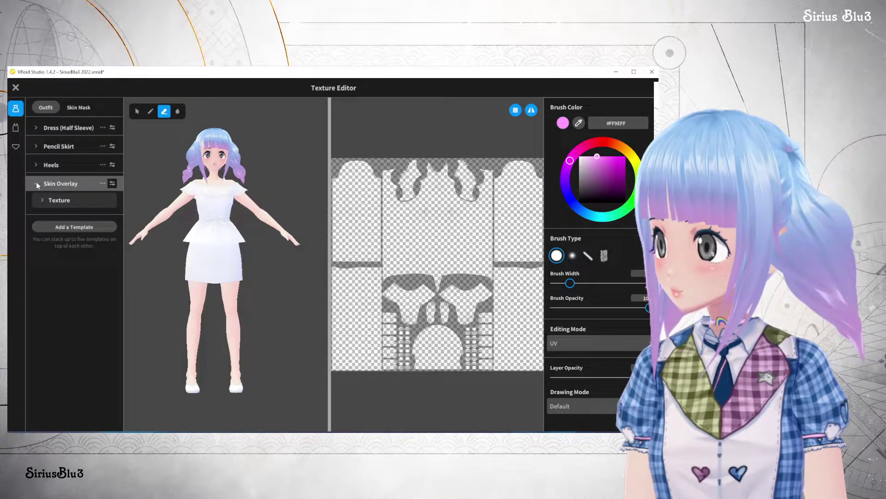
Step: Add Layer 1 to the Skin Overlay texture and set up a wide black paint brush in UV mode
{"action": "left_click", "coordinate": [65, 199]}
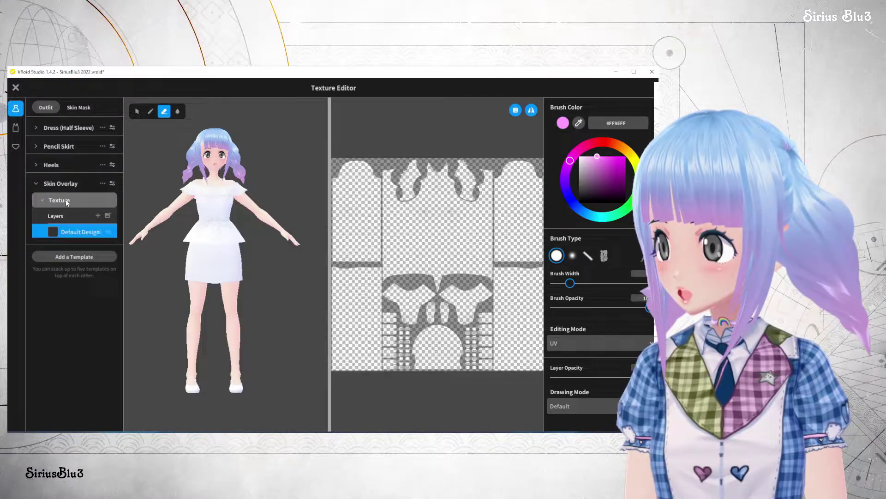
{"action": "left_click", "coordinate": [97, 216]}
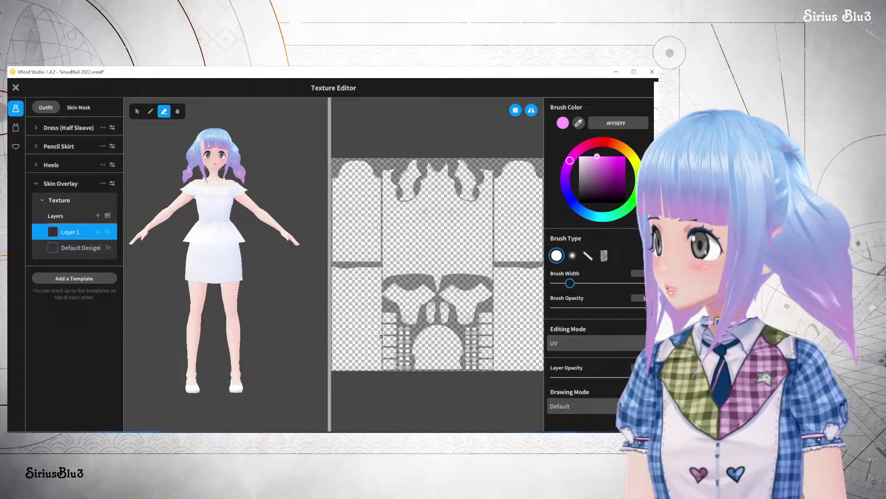
{"action": "left_click_drag", "start_coordinate": [598, 191], "coordinate": [626, 156]}
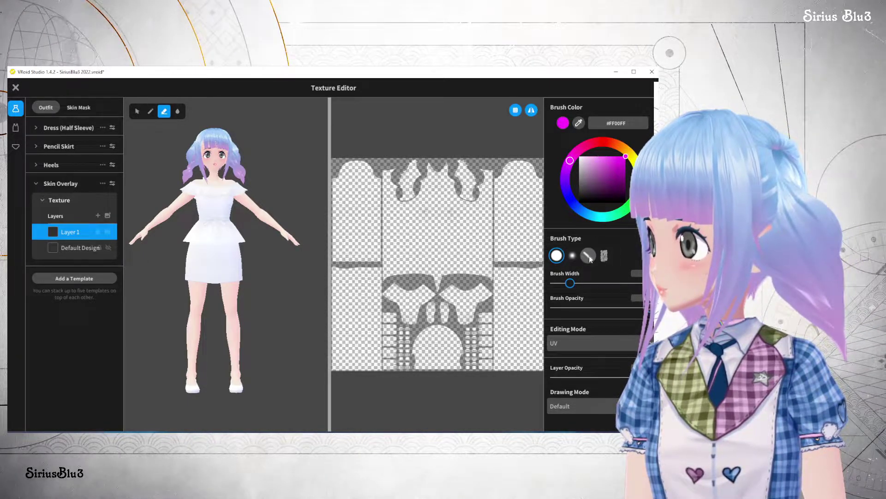
{"action": "left_click", "coordinate": [613, 283]}
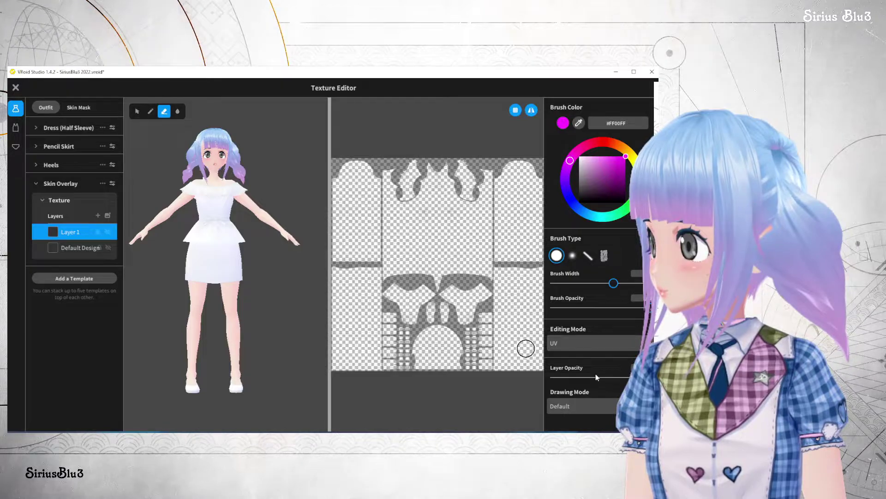
{"action": "left_click", "coordinate": [607, 342]}
{"action": "left_click", "coordinate": [606, 343]}
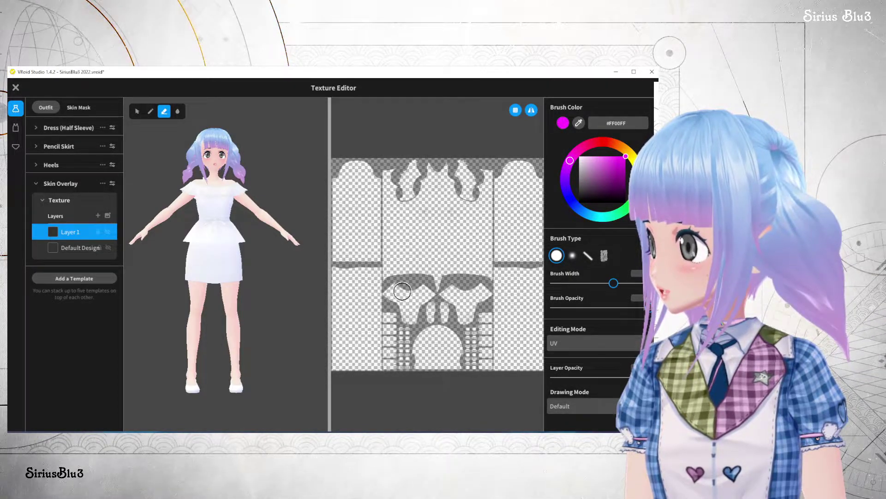
{"action": "left_click", "coordinate": [600, 202]}
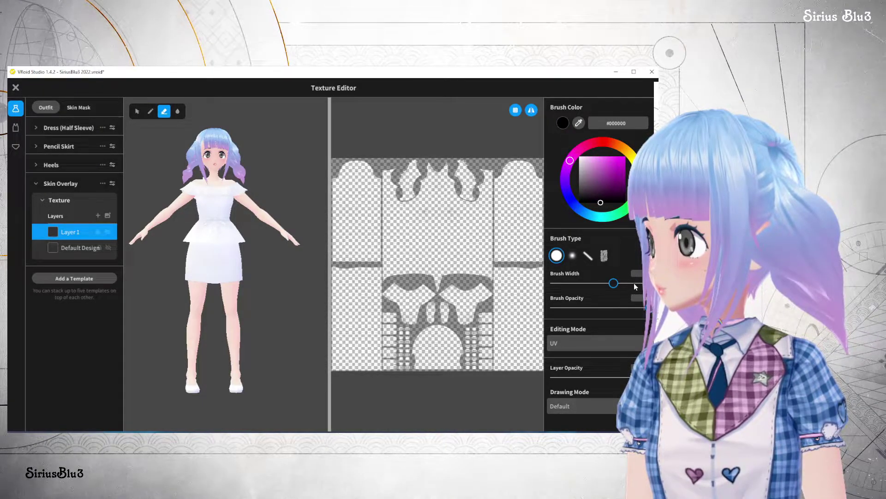
{"action": "left_click", "coordinate": [150, 111]}
Step: Paint black test strokes, undo them, and exit the Texture Editor
{"action": "mouse_move", "coordinate": [372, 240]}
{"action": "left_mouse_down"}
{"action": "mouse_move", "coordinate": [460, 271]}
{"action": "mouse_move", "coordinate": [466, 303]}
{"action": "left_mouse_up"}
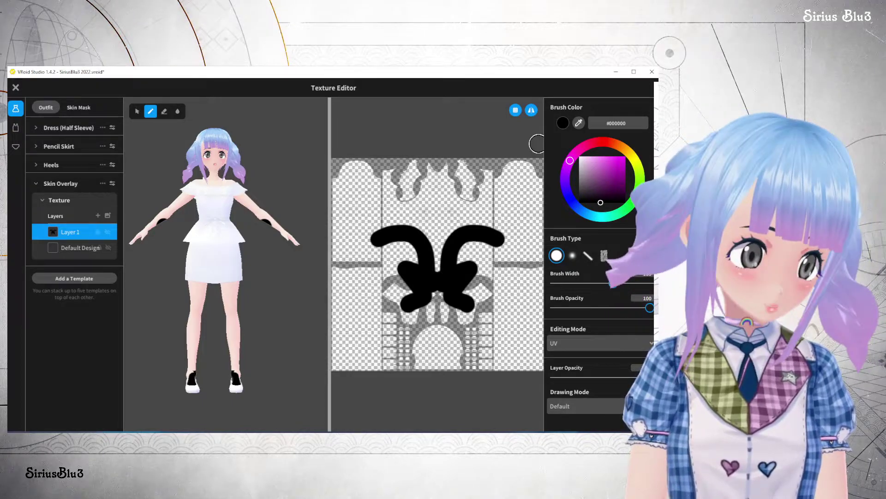
{"action": "key", "text": "ctrl+z"}
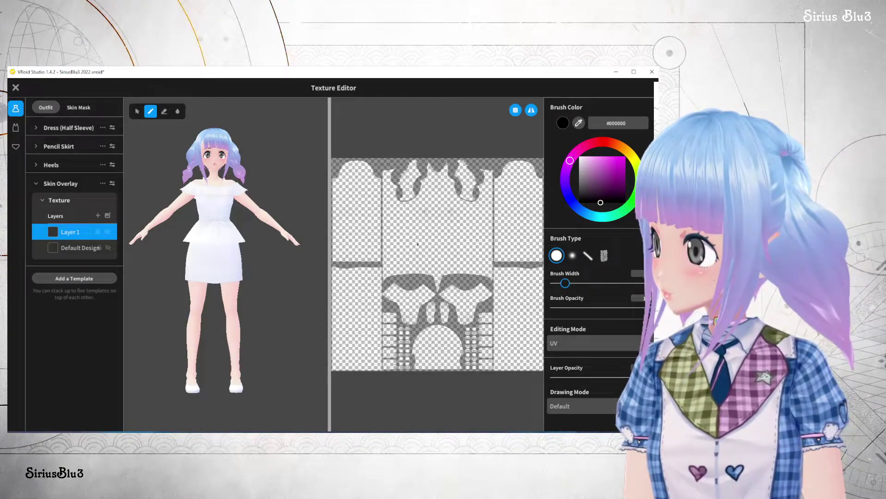
{"action": "right_click_drag", "start_coordinate": [199, 295], "coordinate": [285, 306]}
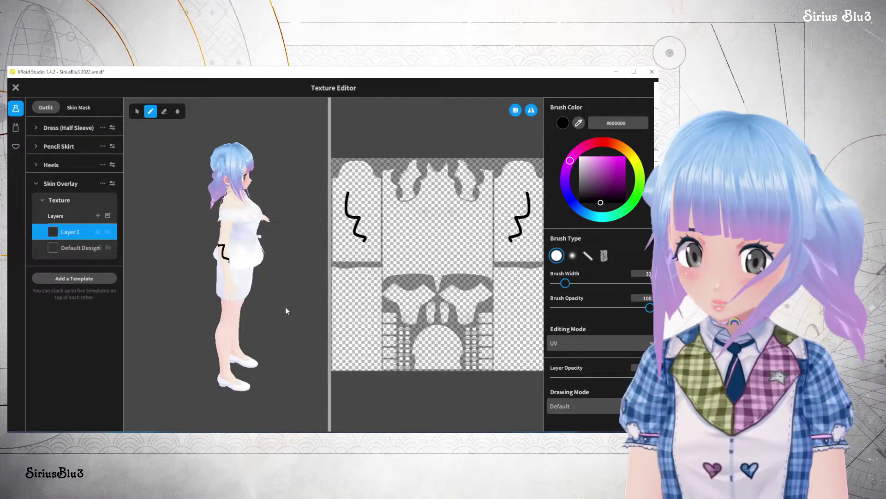
{"action": "key", "text": "ctrl+z"}
{"action": "right_click_drag", "start_coordinate": [305, 286], "coordinate": [263, 281]}
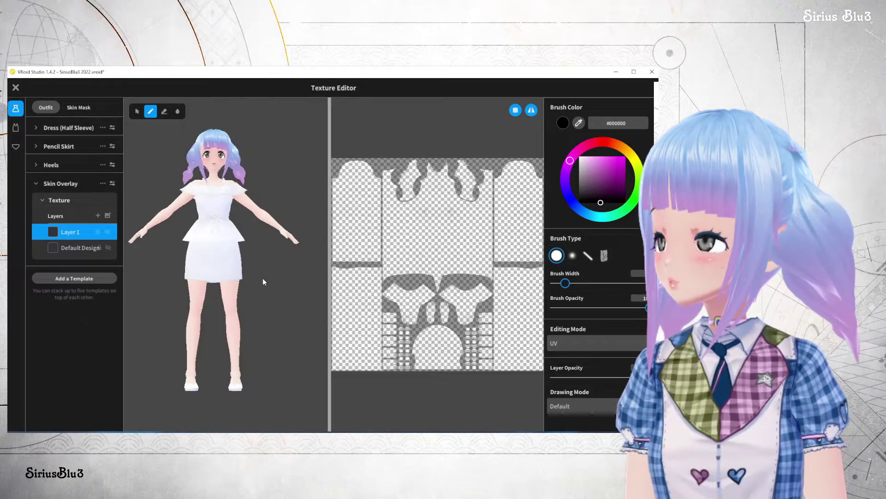
{"action": "left_click", "coordinate": [15, 88]}
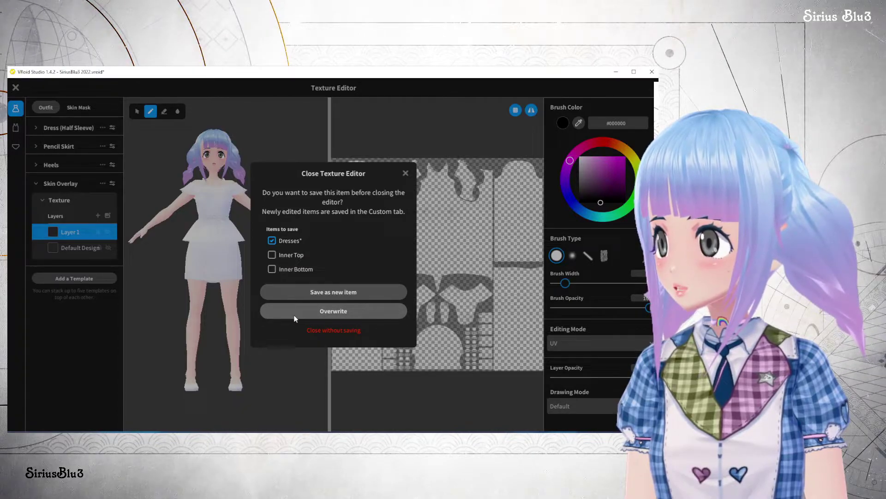
Step: Overwrite the saved dress item with the edits, keeping Dresses checked
{"action": "left_click", "coordinate": [331, 312]}
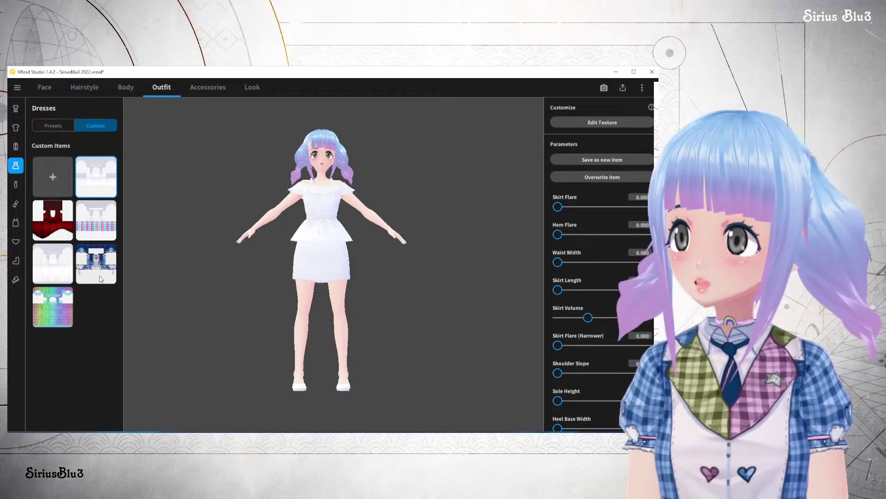
{"action": "left_click", "coordinate": [100, 278]}
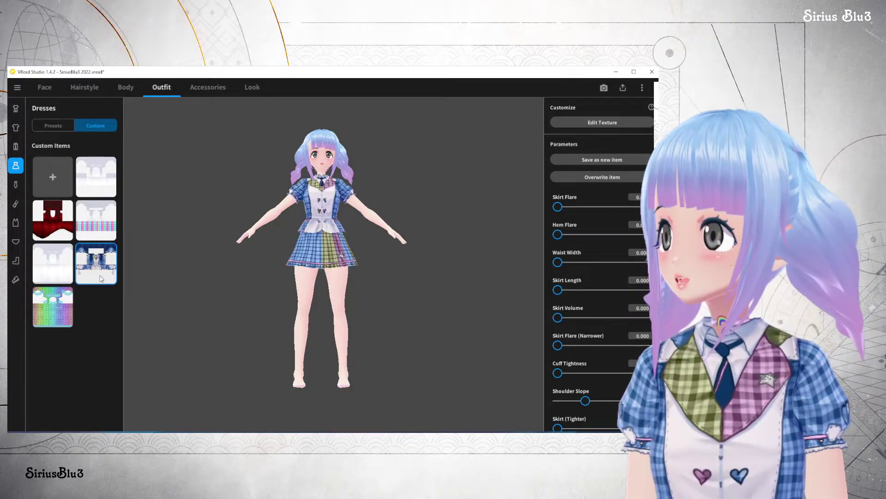
{"action": "left_click_drag", "start_coordinate": [300, 276], "coordinate": [406, 310]}
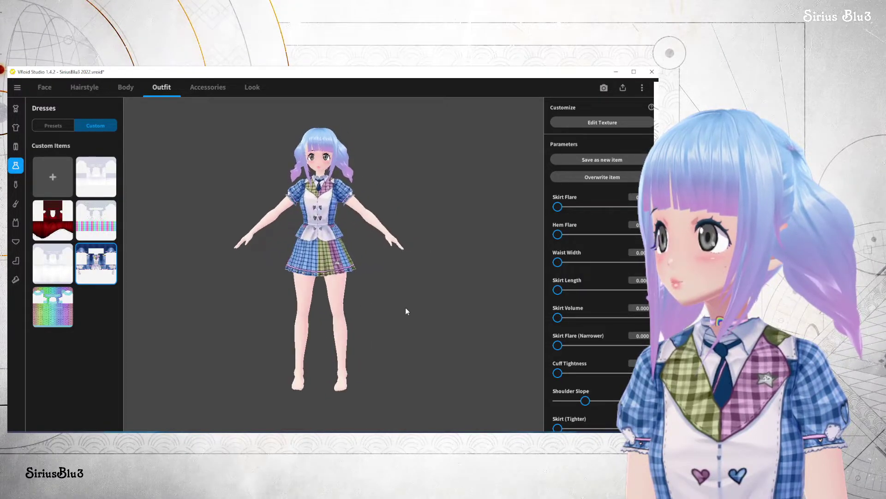
{"action": "left_click", "coordinate": [101, 230]}
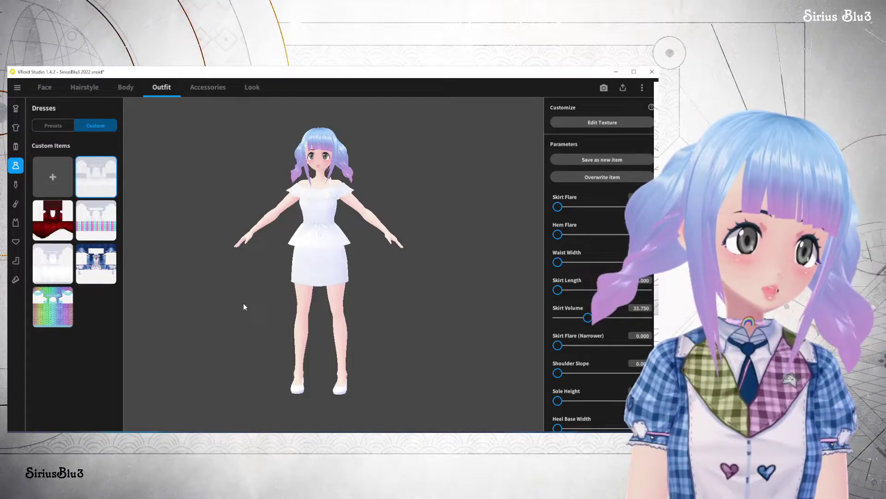
{"action": "mouse_move", "coordinate": [386, 282]}
{"action": "right_mouse_down"}
{"action": "mouse_move", "coordinate": [331, 283]}
{"action": "mouse_move", "coordinate": [383, 300]}
{"action": "mouse_move", "coordinate": [412, 271]}
{"action": "mouse_move", "coordinate": [373, 253]}
{"action": "mouse_move", "coordinate": [382, 290]}
{"action": "mouse_move", "coordinate": [403, 283]}
{"action": "right_mouse_up"}
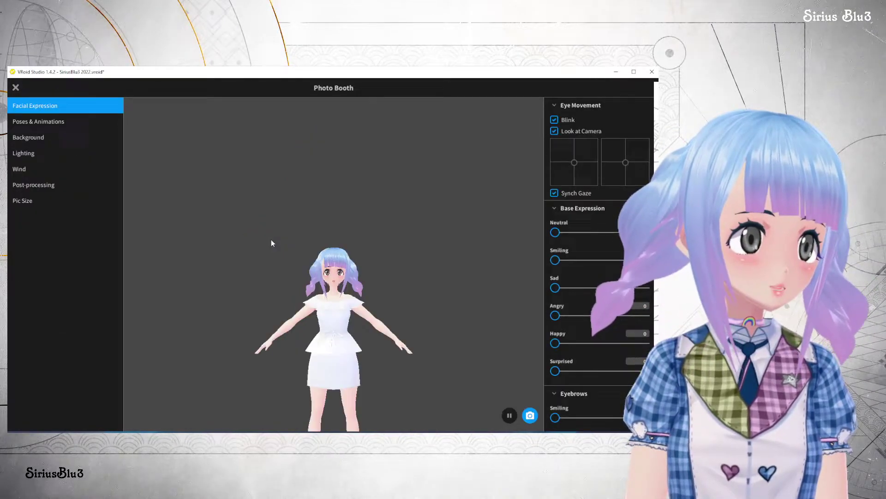
Step: Preview the outfit with the Standby 3, Standby 8, Standby 4, Running and Jumping 1 animations
{"action": "scroll", "coordinate": [322, 207], "scroll_direction": "up", "scroll_amount": 3}
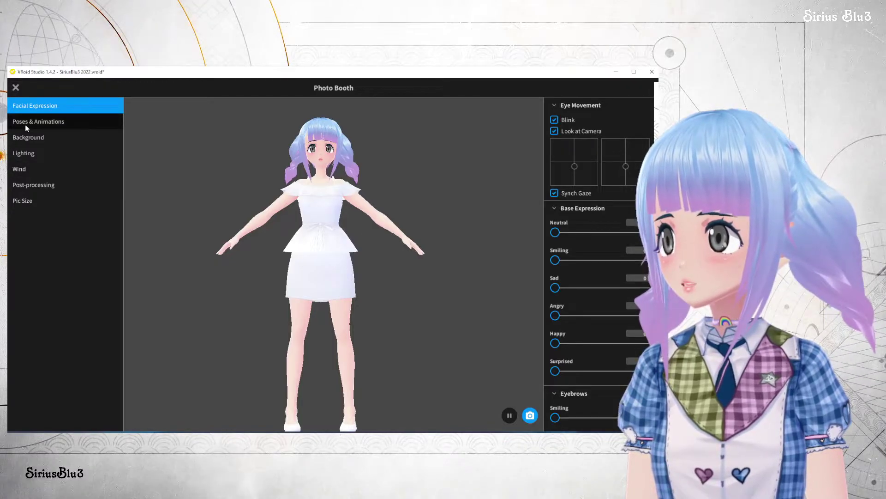
{"action": "left_click", "coordinate": [25, 122]}
{"action": "left_click", "coordinate": [565, 200]}
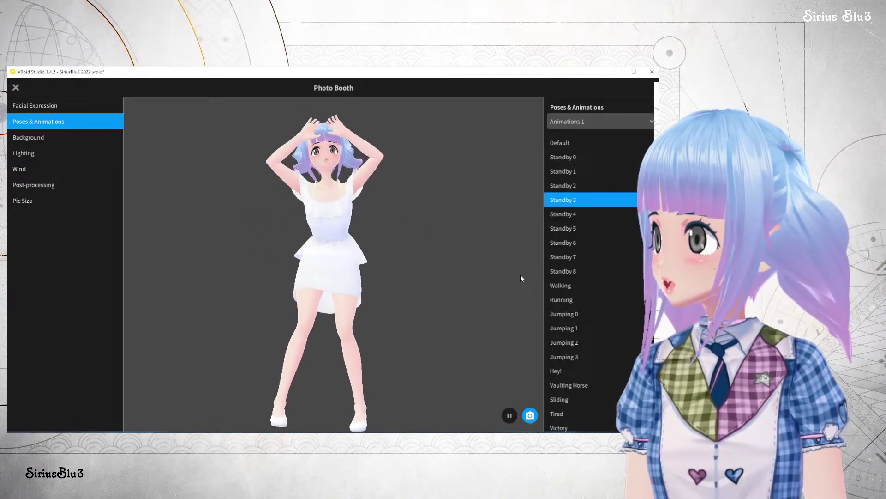
{"action": "left_click", "coordinate": [583, 270]}
{"action": "left_click", "coordinate": [588, 214]}
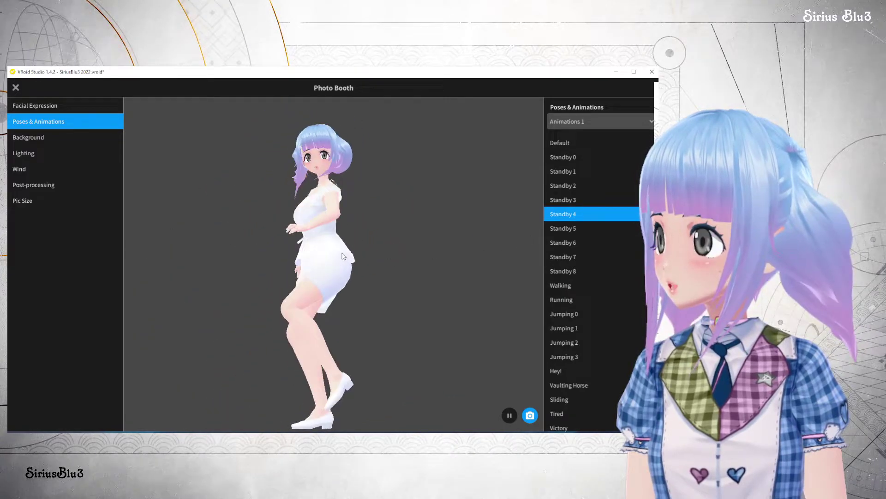
{"action": "left_click", "coordinate": [587, 301]}
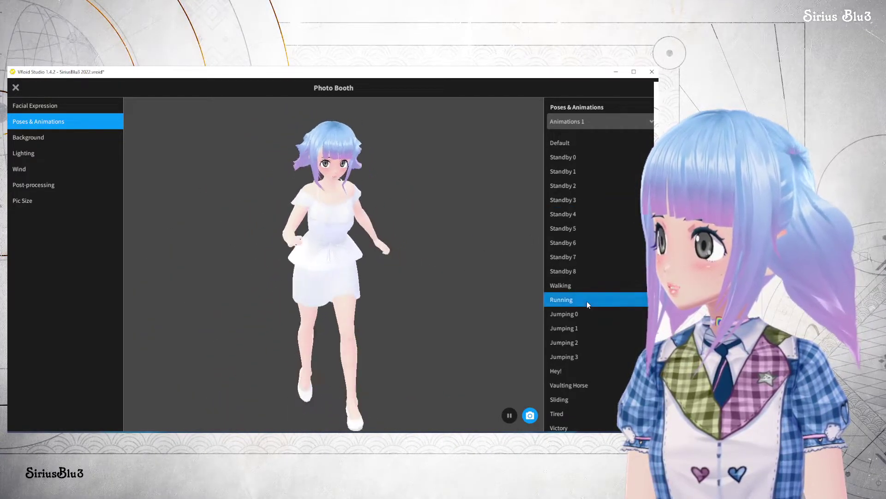
{"action": "left_click", "coordinate": [588, 328]}
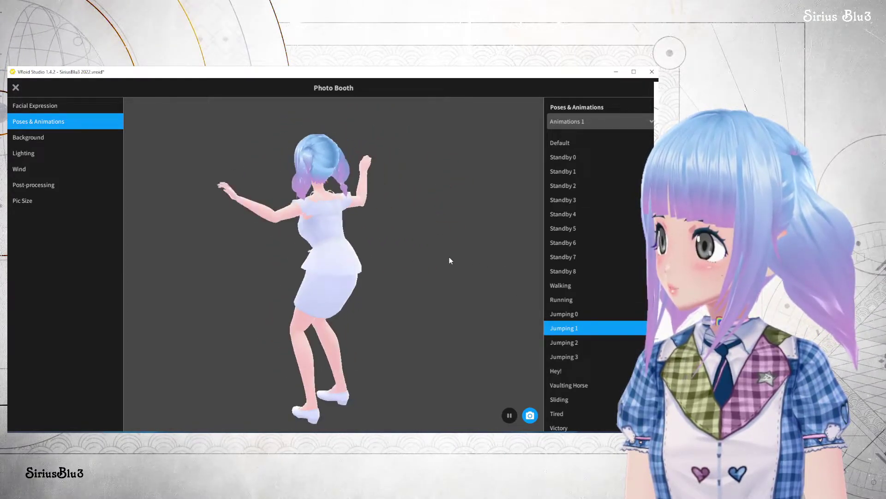
Step: Return the model to the Default pose and view it from the side, back and three-quarter angles
{"action": "left_click", "coordinate": [569, 143]}
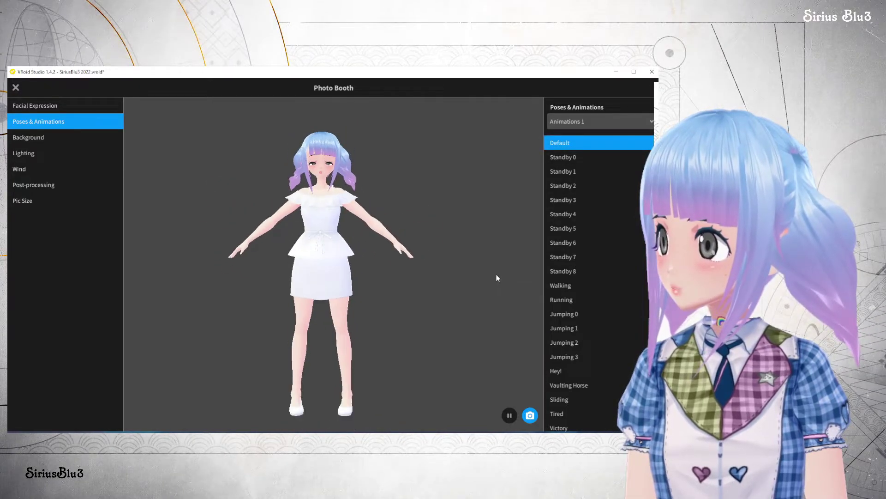
{"action": "mouse_move", "coordinate": [459, 279]}
{"action": "left_mouse_down"}
{"action": "mouse_move", "coordinate": [433, 279]}
{"action": "mouse_move", "coordinate": [473, 278]}
{"action": "left_mouse_up"}
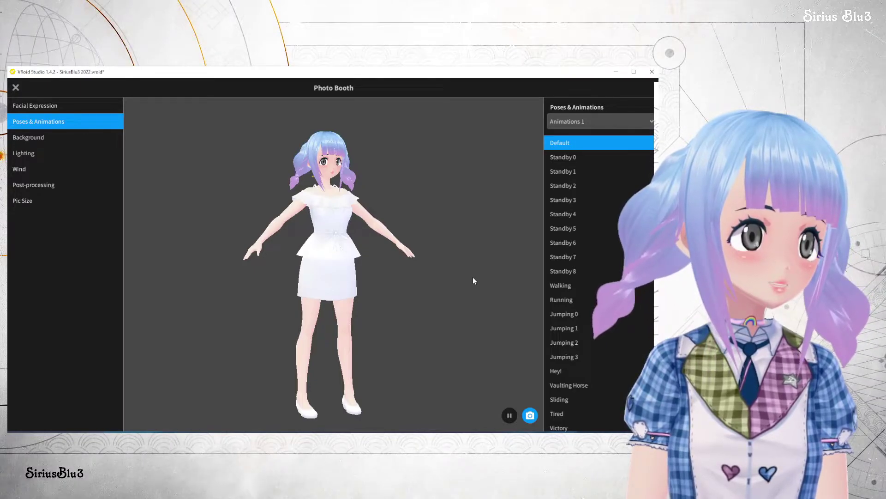
{"action": "left_click_drag", "start_coordinate": [473, 275], "coordinate": [467, 279]}
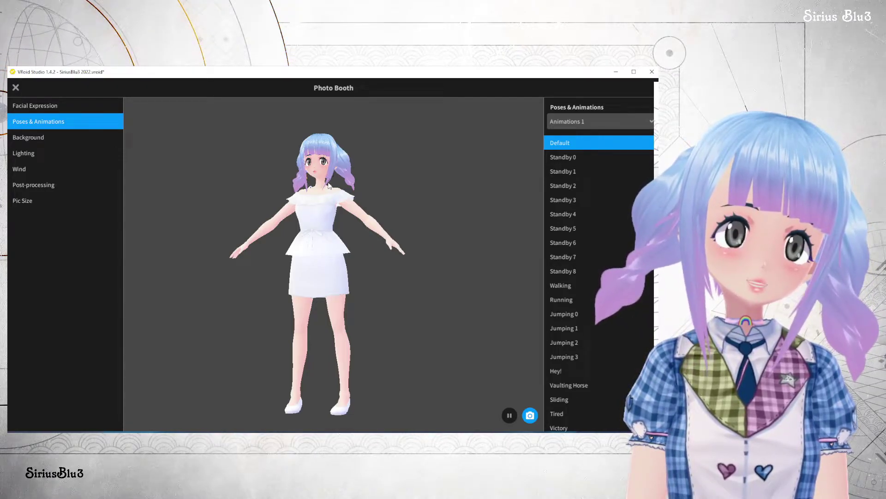
{"action": "scroll", "coordinate": [371, 227], "scroll_direction": "up", "scroll_amount": 2}
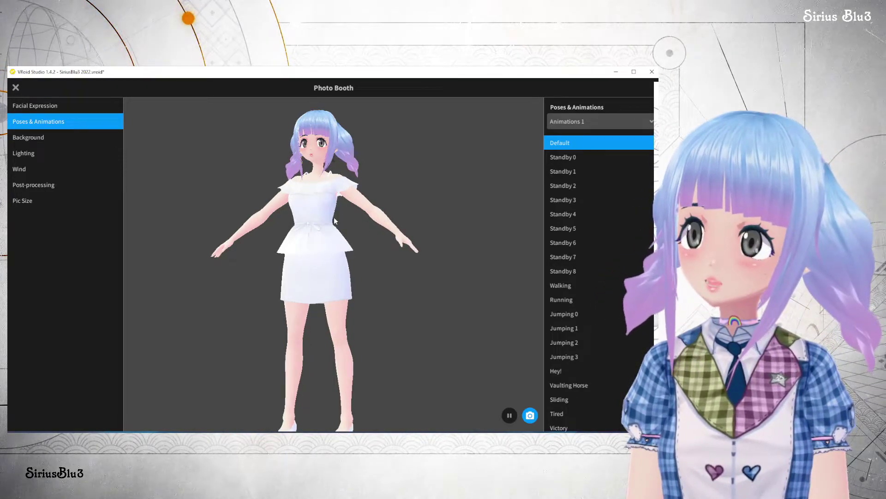
{"action": "right_click_drag", "start_coordinate": [334, 217], "coordinate": [392, 242]}
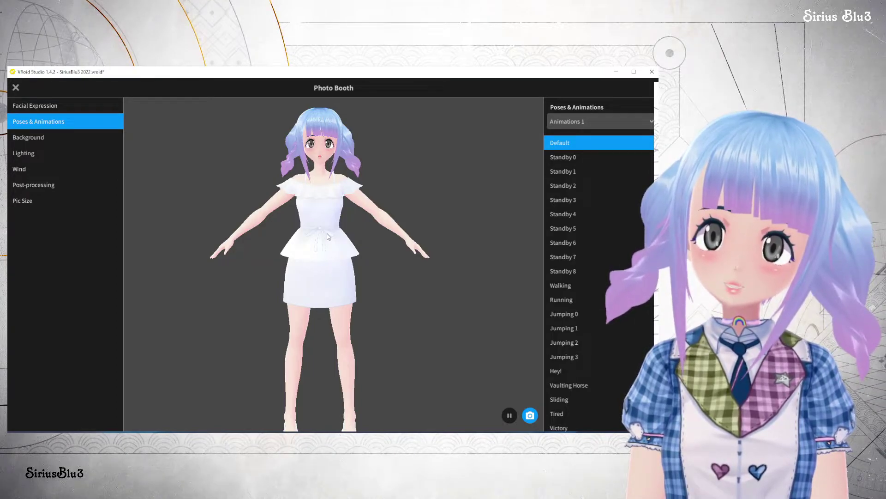
{"action": "left_click_drag", "start_coordinate": [329, 236], "coordinate": [408, 258]}
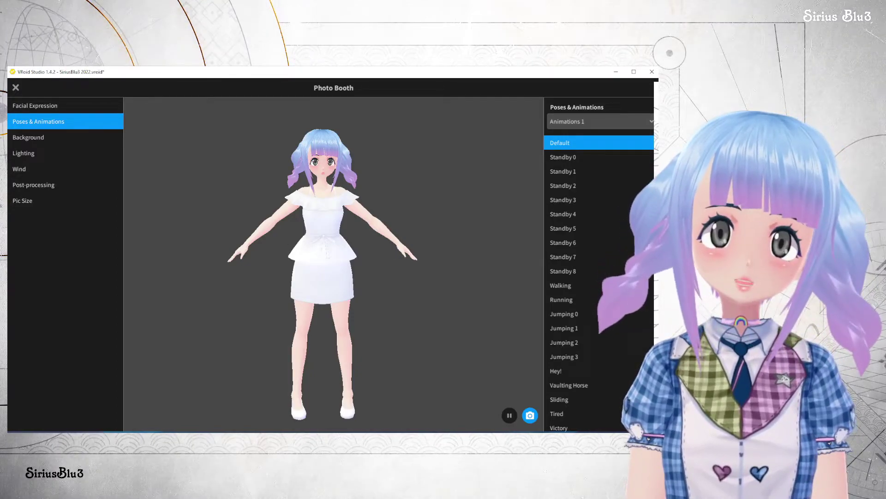
{"action": "scroll", "coordinate": [247, 330], "scroll_direction": "up", "scroll_amount": 5}
{"action": "mouse_move", "coordinate": [323, 362]}
{"action": "left_mouse_down"}
{"action": "mouse_move", "coordinate": [307, 352]}
{"action": "mouse_move", "coordinate": [273, 361]}
{"action": "mouse_move", "coordinate": [289, 345]}
{"action": "mouse_move", "coordinate": [331, 356]}
{"action": "left_mouse_up"}
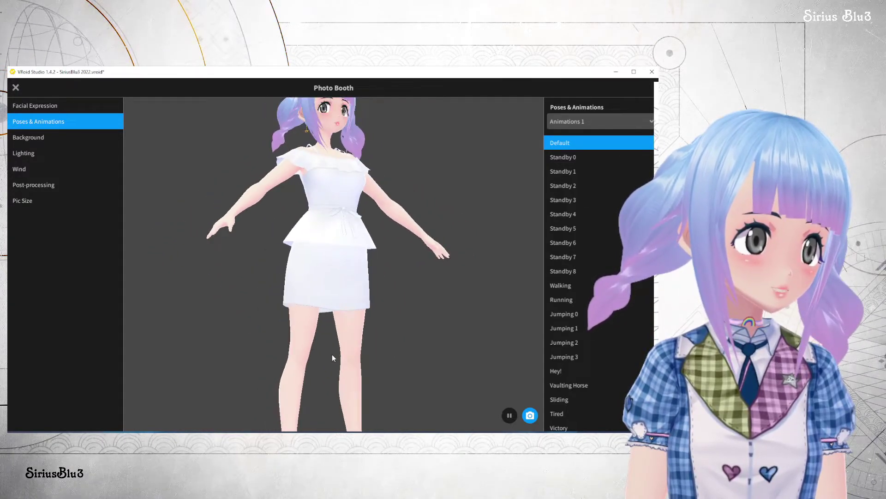
{"action": "scroll", "coordinate": [351, 356], "scroll_direction": "down", "scroll_amount": 2}
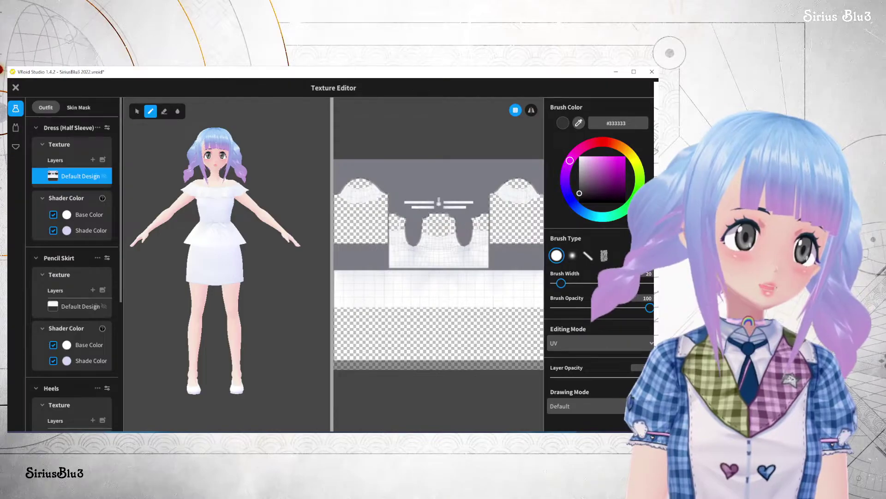
Step: Collapse the Dress, Pencil Skirt, Heels and Skin Overlay settings sections
{"action": "left_click", "coordinate": [37, 128]}
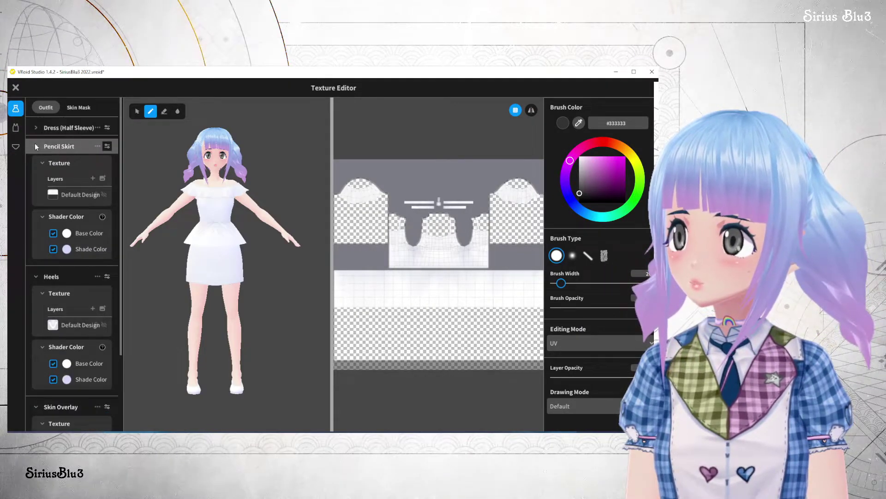
{"action": "left_click", "coordinate": [34, 146]}
{"action": "left_click", "coordinate": [35, 164]}
{"action": "left_click", "coordinate": [34, 183]}
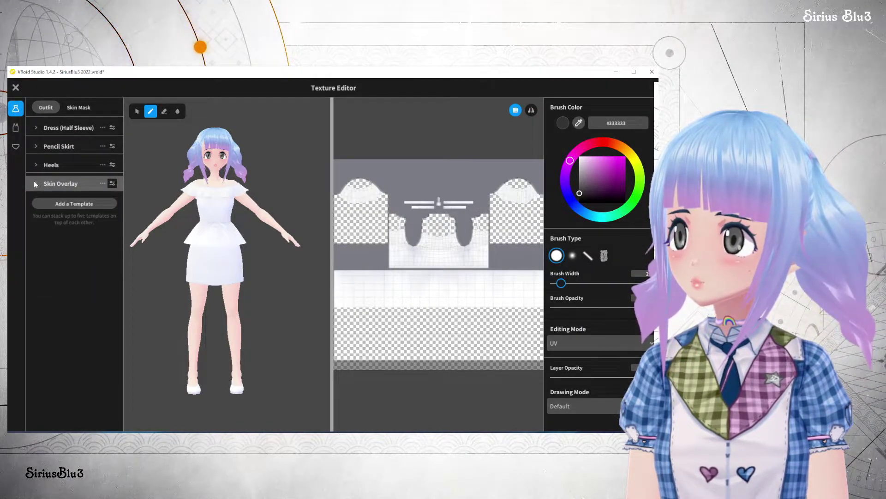
Step: Delete the Heels and Skin Overlay items and bring up the template list
{"action": "left_click", "coordinate": [101, 165]}
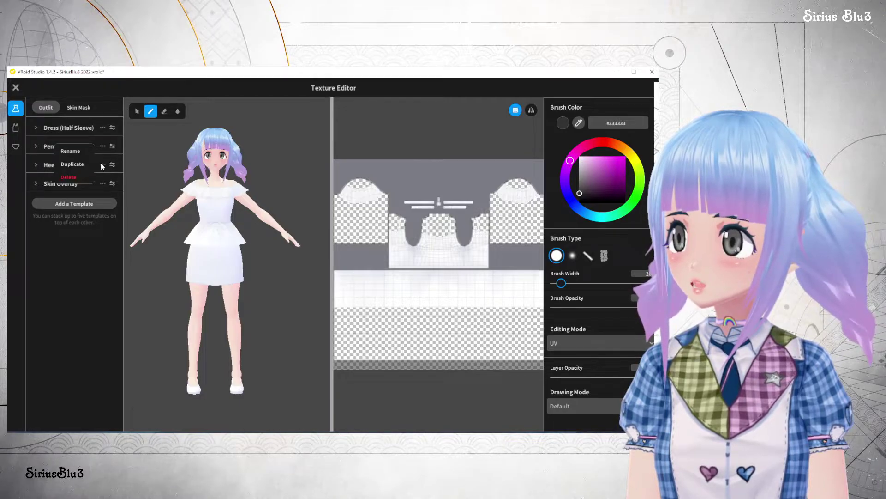
{"action": "left_click", "coordinate": [85, 175]}
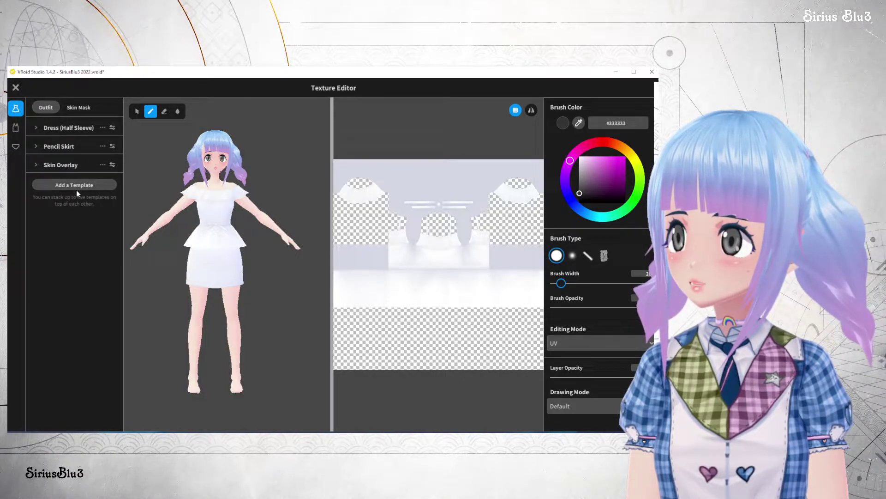
{"action": "left_click", "coordinate": [101, 165]}
{"action": "left_click", "coordinate": [81, 179]}
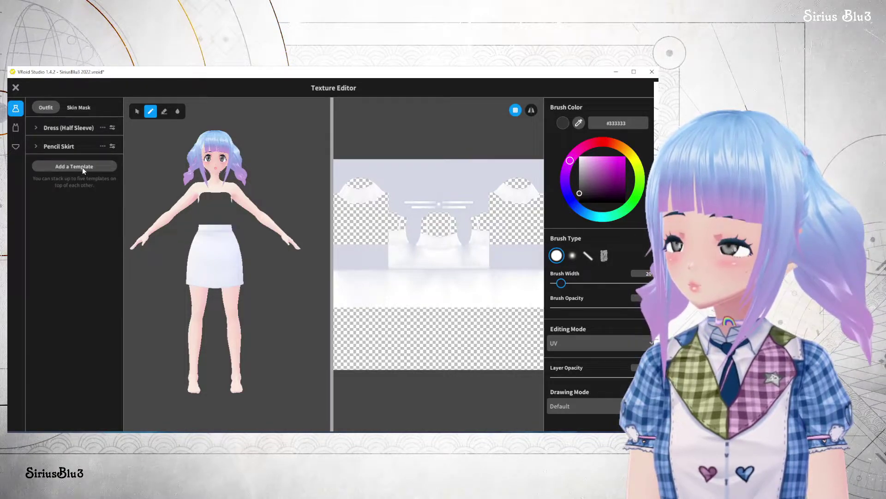
{"action": "left_click", "coordinate": [82, 167]}
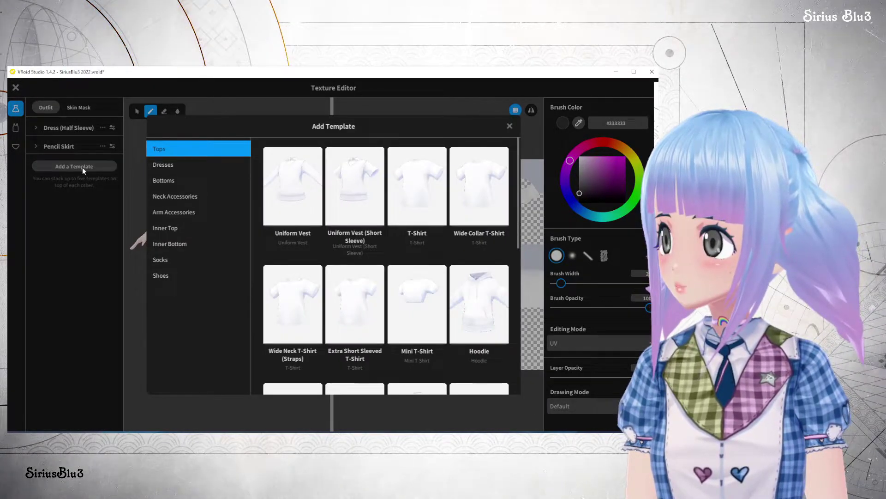
Step: Add a Hoodie with Hem Spread and Waist Width at 100, then select the Eraser on its Default Design layer
{"action": "left_click", "coordinate": [470, 301]}
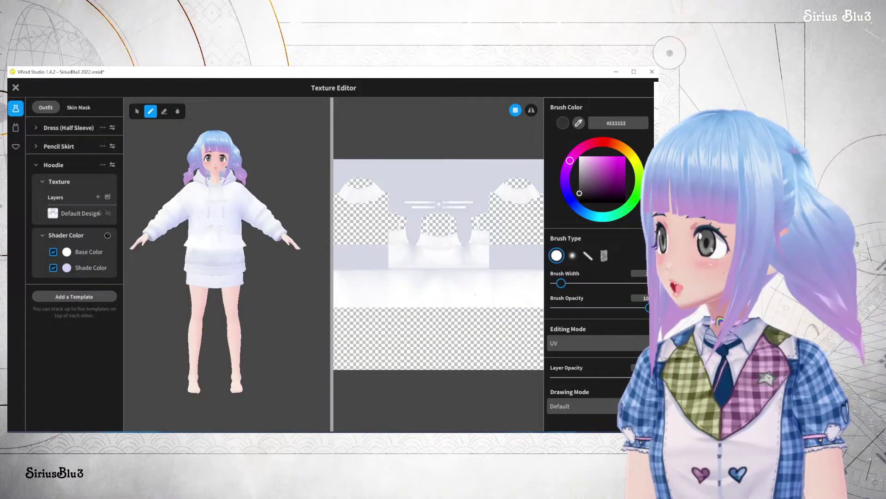
{"action": "left_click", "coordinate": [112, 165]}
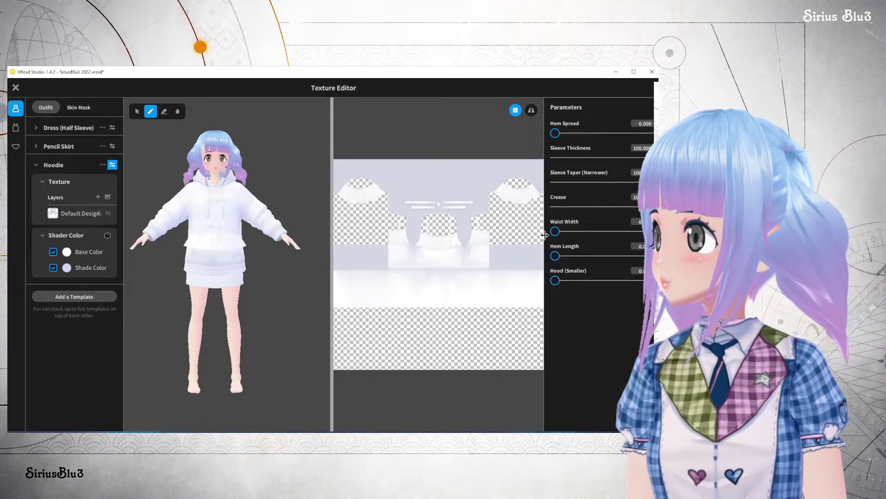
{"action": "left_click_drag", "start_coordinate": [555, 133], "coordinate": [653, 157]}
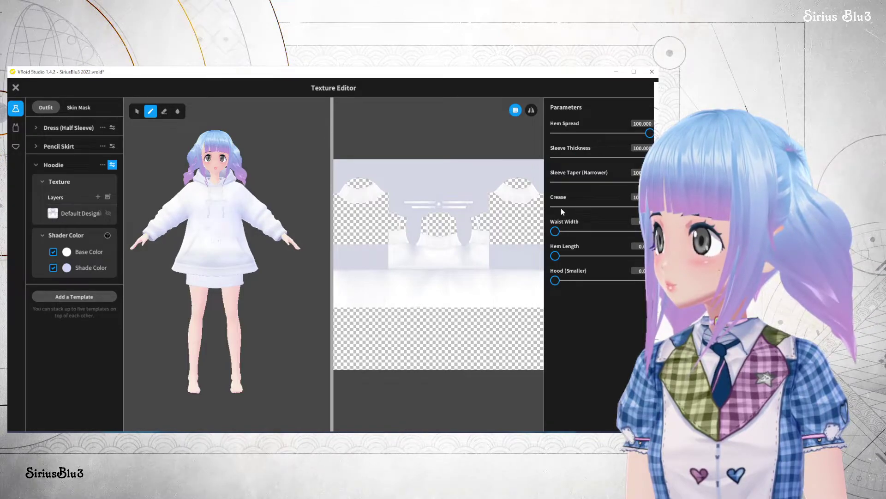
{"action": "left_click_drag", "start_coordinate": [556, 230], "coordinate": [651, 231]}
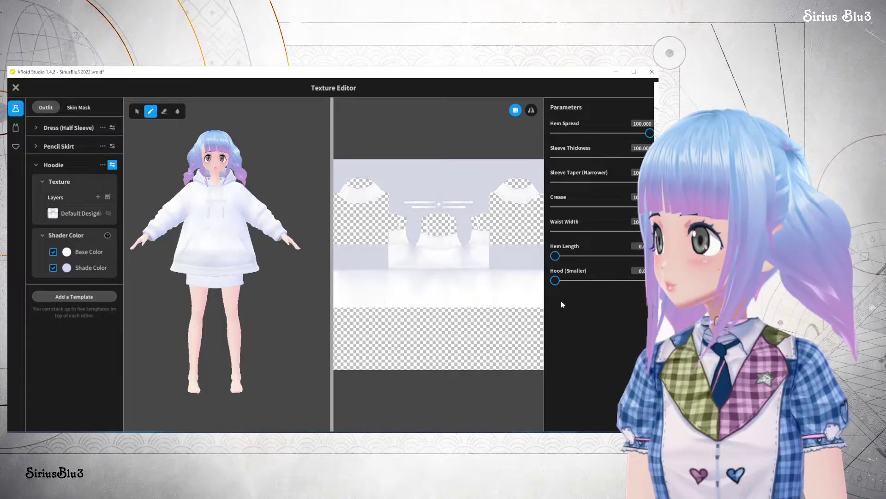
{"action": "left_click", "coordinate": [65, 214]}
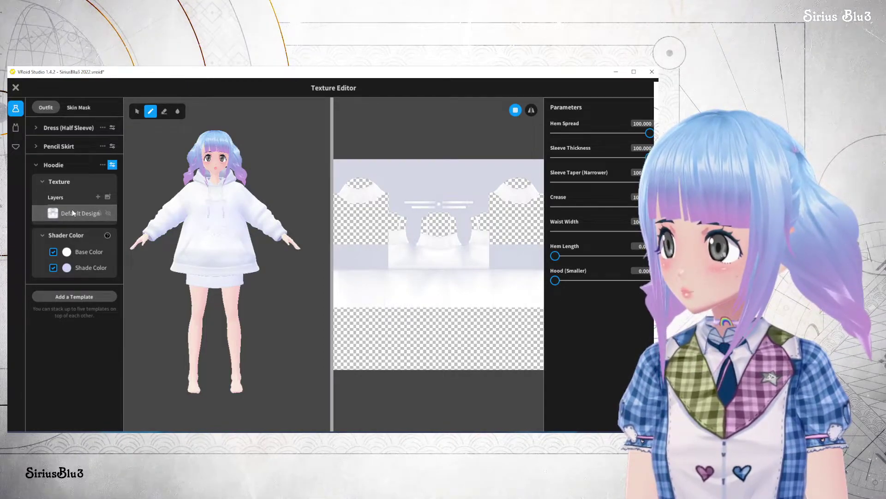
{"action": "left_click", "coordinate": [165, 112]}
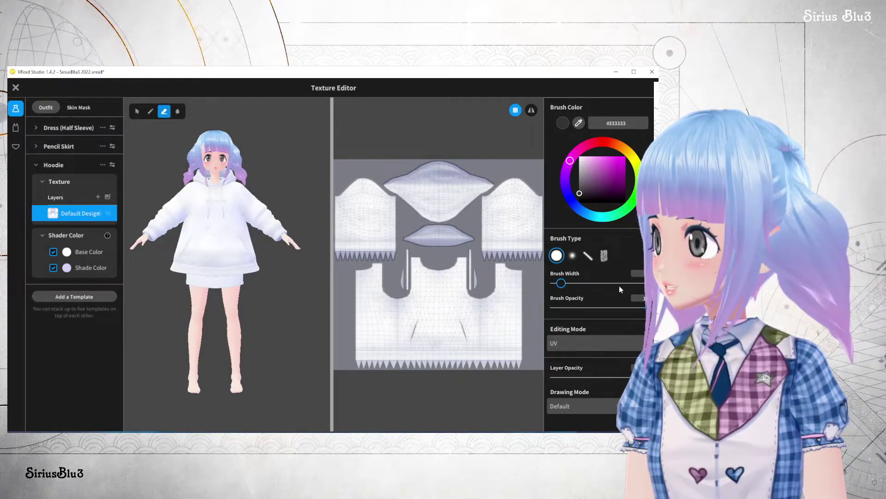
Step: Enlarge the eraser brush and erase a vertical strip from hood seam to hem on the hoodie front
{"action": "left_click_drag", "start_coordinate": [561, 283], "coordinate": [619, 283]}
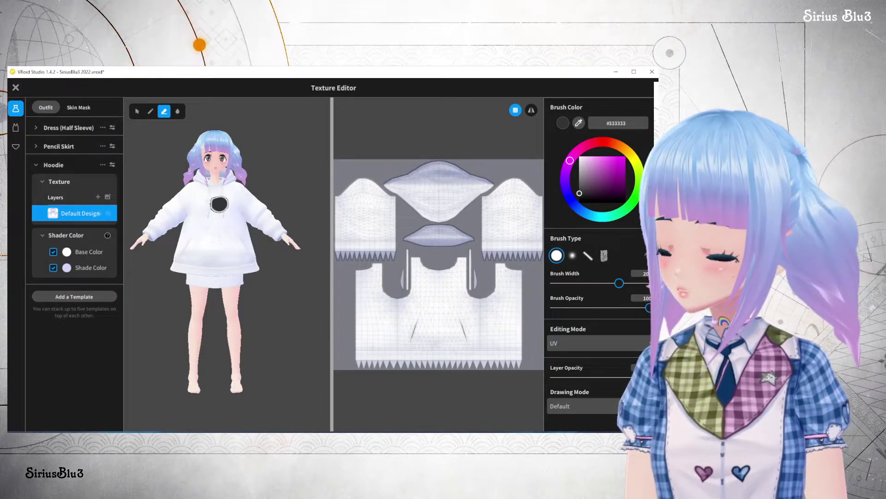
{"action": "left_click_drag", "start_coordinate": [213, 193], "coordinate": [213, 273]}
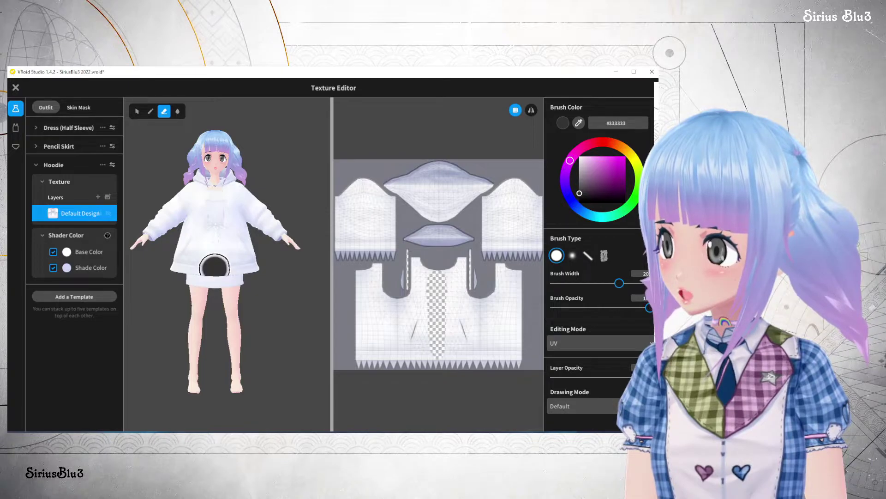
{"action": "mouse_move", "coordinate": [450, 280]}
{"action": "left_mouse_down"}
{"action": "mouse_move", "coordinate": [439, 316]}
{"action": "mouse_move", "coordinate": [441, 305]}
{"action": "left_mouse_up"}
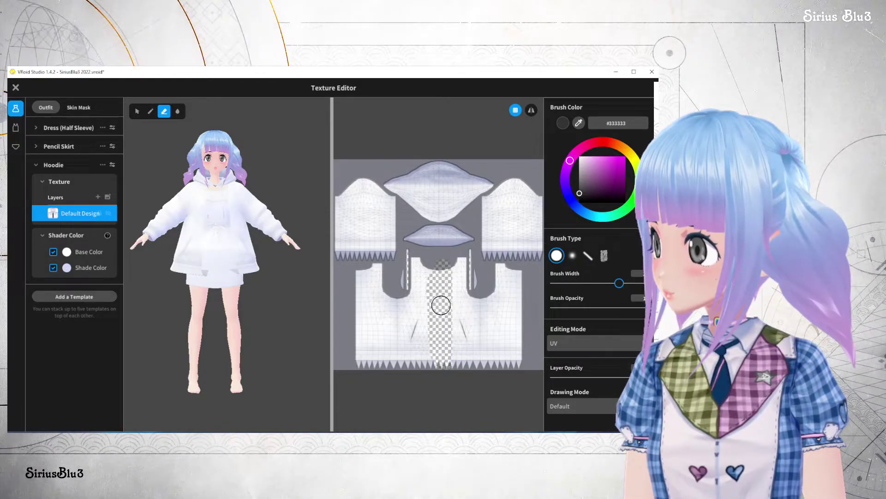
{"action": "mouse_move", "coordinate": [435, 271]}
{"action": "left_mouse_down"}
{"action": "mouse_move", "coordinate": [426, 372]}
{"action": "mouse_move", "coordinate": [433, 369]}
{"action": "mouse_move", "coordinate": [433, 274]}
{"action": "mouse_move", "coordinate": [410, 365]}
{"action": "left_mouse_up"}
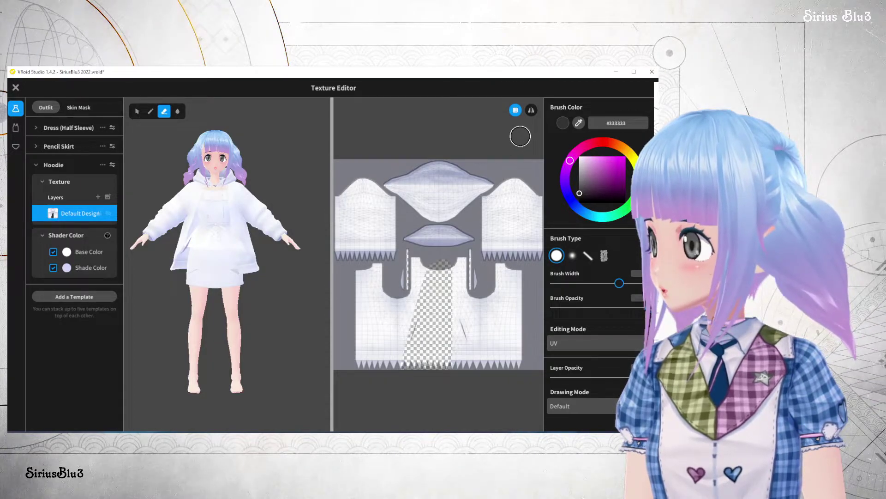
Step: With mirroring on, widen the erased front panel and erase the thin side strips
{"action": "left_click", "coordinate": [532, 110]}
{"action": "left_click_drag", "start_coordinate": [436, 267], "coordinate": [410, 355]}
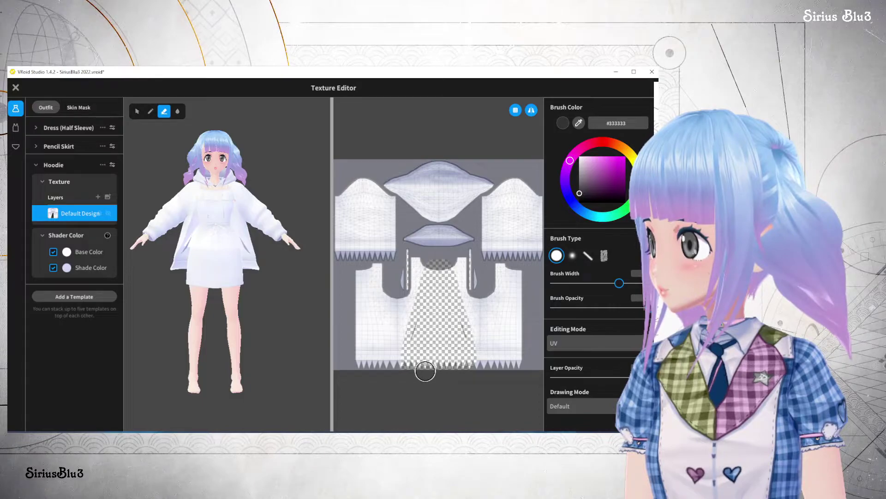
{"action": "scroll", "coordinate": [369, 319], "scroll_direction": "up", "scroll_amount": 4}
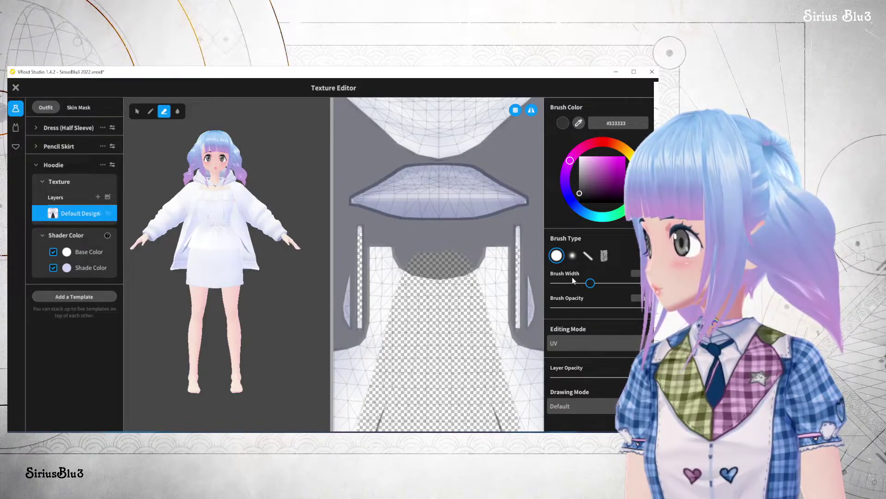
{"action": "left_click_drag", "start_coordinate": [531, 280], "coordinate": [529, 321]}
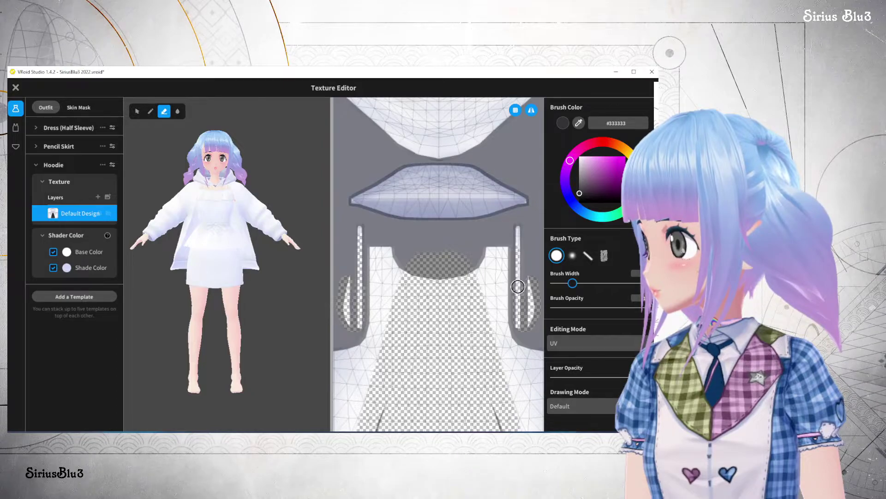
{"action": "mouse_move", "coordinate": [518, 248]}
{"action": "left_mouse_down"}
{"action": "mouse_move", "coordinate": [518, 228]}
{"action": "mouse_move", "coordinate": [525, 284]}
{"action": "left_mouse_up"}
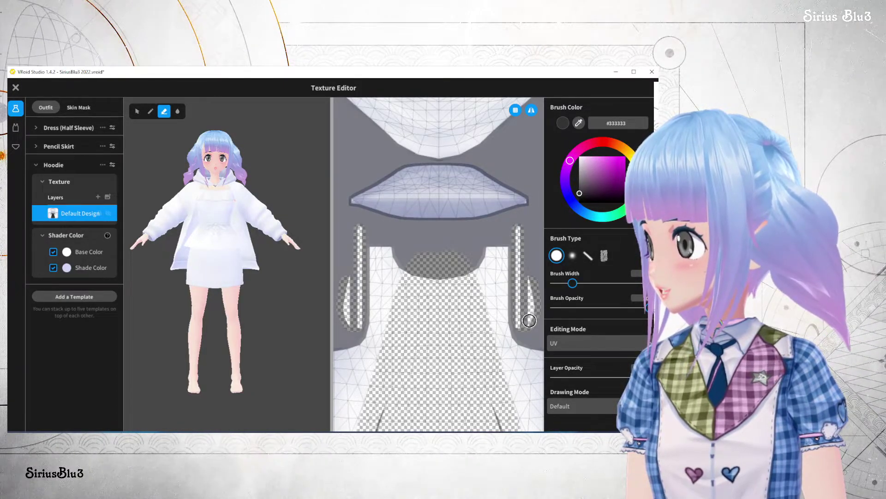
{"action": "mouse_move", "coordinate": [160, 282]}
{"action": "right_mouse_down"}
{"action": "mouse_move", "coordinate": [129, 282]}
{"action": "mouse_move", "coordinate": [227, 282]}
{"action": "mouse_move", "coordinate": [228, 273]}
{"action": "mouse_move", "coordinate": [273, 293]}
{"action": "mouse_move", "coordinate": [189, 247]}
{"action": "right_mouse_up"}
{"action": "scroll", "coordinate": [227, 281], "scroll_direction": "up", "scroll_amount": 5}
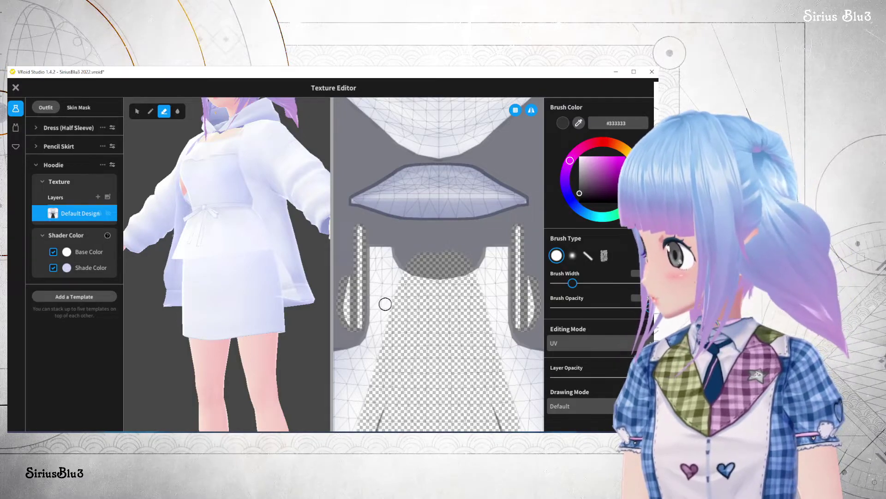
{"action": "mouse_move", "coordinate": [183, 308]}
{"action": "right_mouse_down"}
{"action": "mouse_move", "coordinate": [207, 312]}
{"action": "mouse_move", "coordinate": [197, 310]}
{"action": "mouse_move", "coordinate": [258, 352]}
{"action": "mouse_move", "coordinate": [205, 345]}
{"action": "right_mouse_up"}
{"action": "scroll", "coordinate": [197, 310], "scroll_direction": "down", "scroll_amount": 5}
Step: Erase the hood's top corners and remaining white fill with the mirrored eraser
{"action": "scroll", "coordinate": [439, 300], "scroll_direction": "down", "scroll_amount": 3}
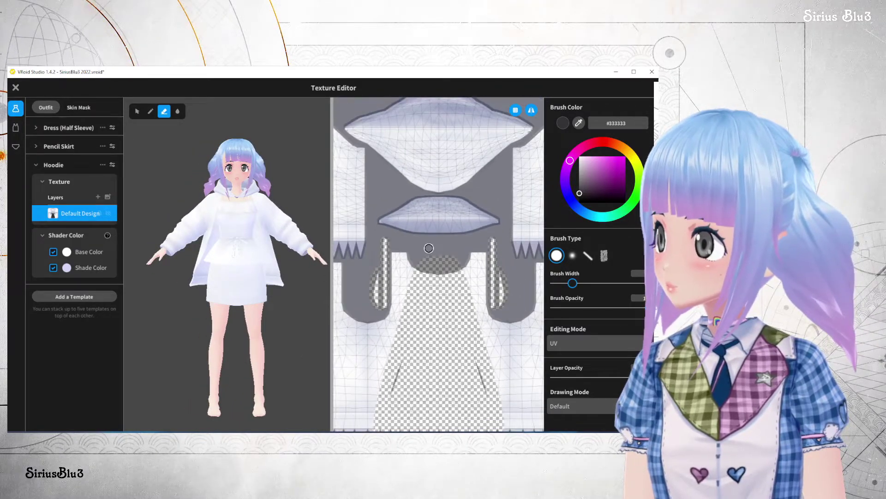
{"action": "mouse_move", "coordinate": [386, 162]}
{"action": "left_mouse_down"}
{"action": "mouse_move", "coordinate": [383, 178]}
{"action": "mouse_move", "coordinate": [438, 149]}
{"action": "left_mouse_up"}
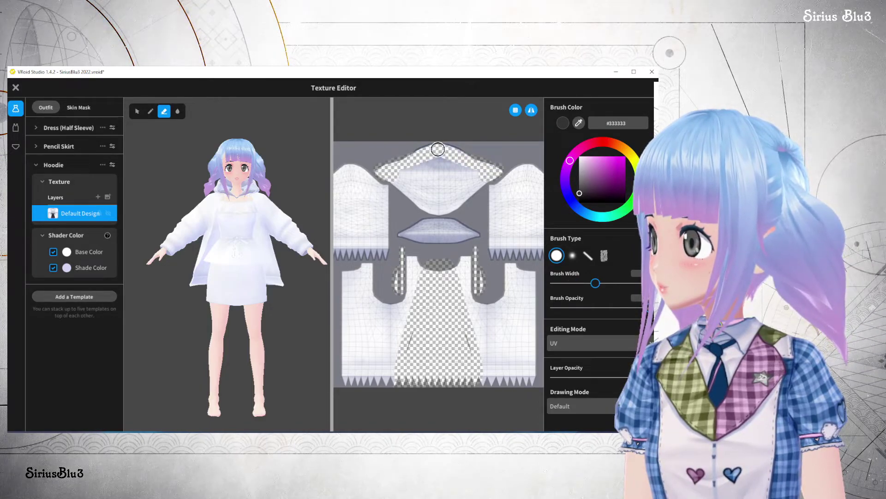
{"action": "mouse_move", "coordinate": [398, 186]}
{"action": "left_mouse_down"}
{"action": "mouse_move", "coordinate": [434, 212]}
{"action": "mouse_move", "coordinate": [471, 187]}
{"action": "mouse_move", "coordinate": [447, 160]}
{"action": "mouse_move", "coordinate": [428, 163]}
{"action": "mouse_move", "coordinate": [420, 178]}
{"action": "mouse_move", "coordinate": [441, 179]}
{"action": "mouse_move", "coordinate": [424, 188]}
{"action": "mouse_move", "coordinate": [444, 192]}
{"action": "mouse_move", "coordinate": [400, 233]}
{"action": "mouse_move", "coordinate": [430, 235]}
{"action": "left_mouse_up"}
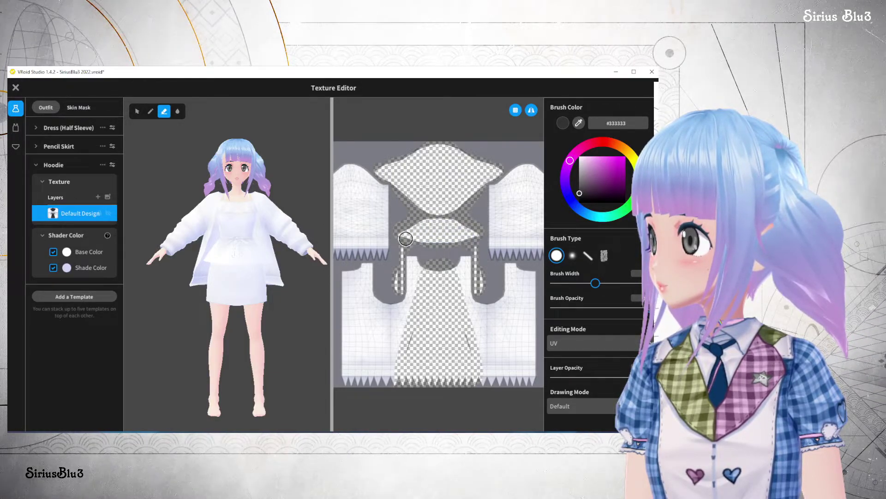
{"action": "scroll", "coordinate": [208, 256], "scroll_direction": "up", "scroll_amount": 2}
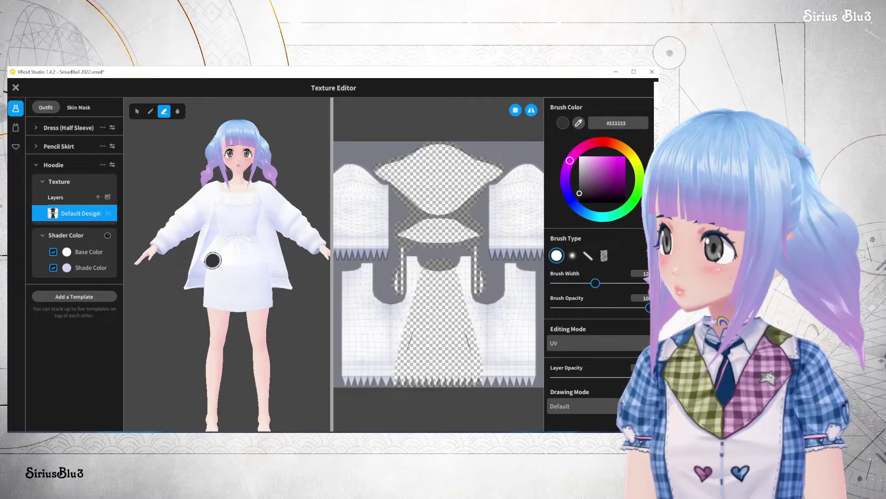
{"action": "right_click_drag", "start_coordinate": [235, 241], "coordinate": [241, 237]}
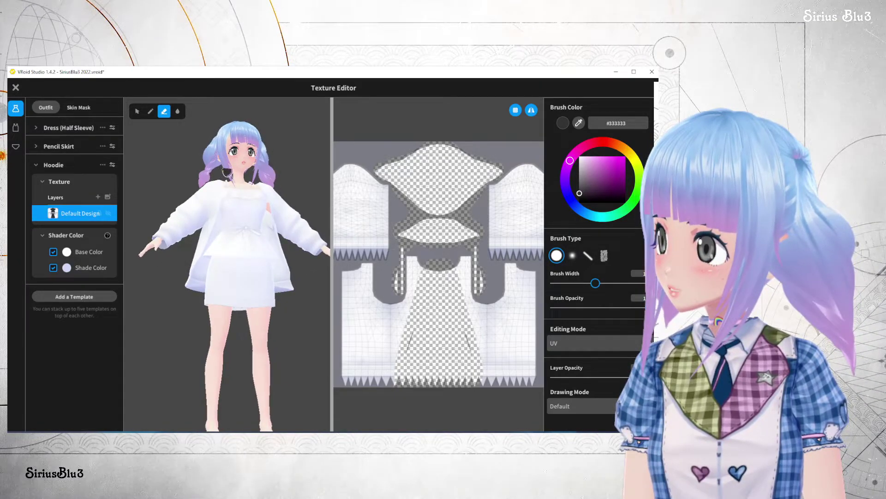